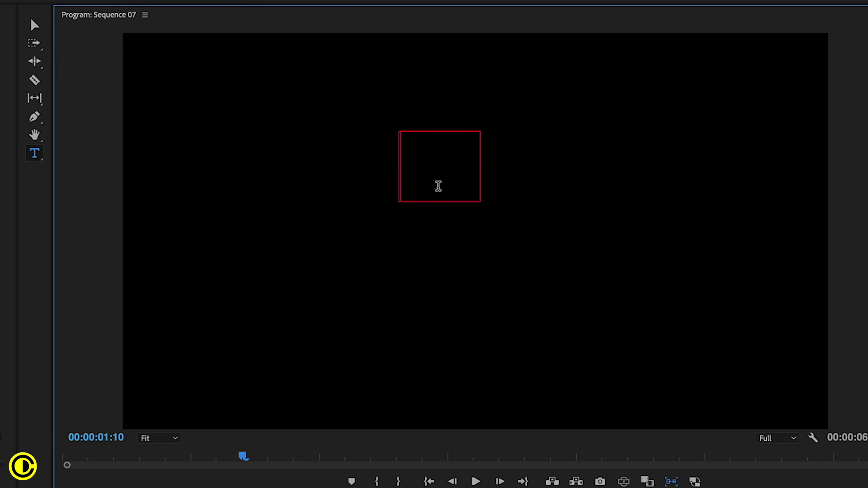
Step: Enter the title NEON in the empty frame and move it to the horizontal centre, slightly above the middle
text(NEON)
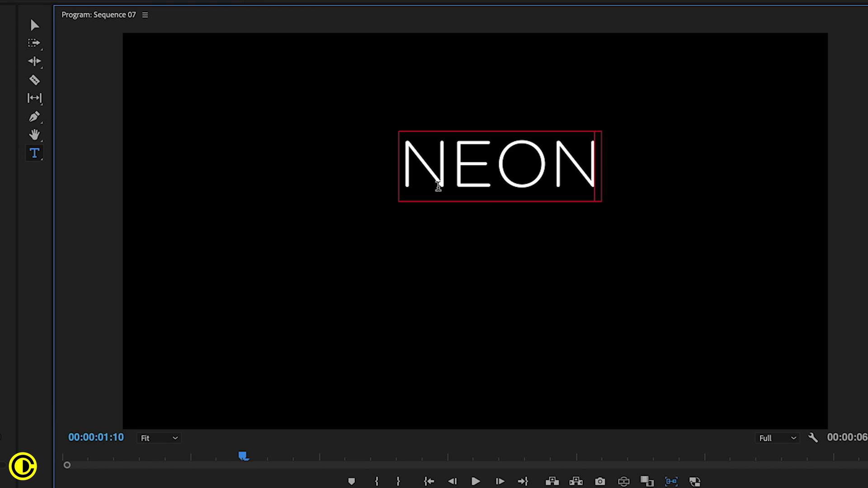
click(34, 25)
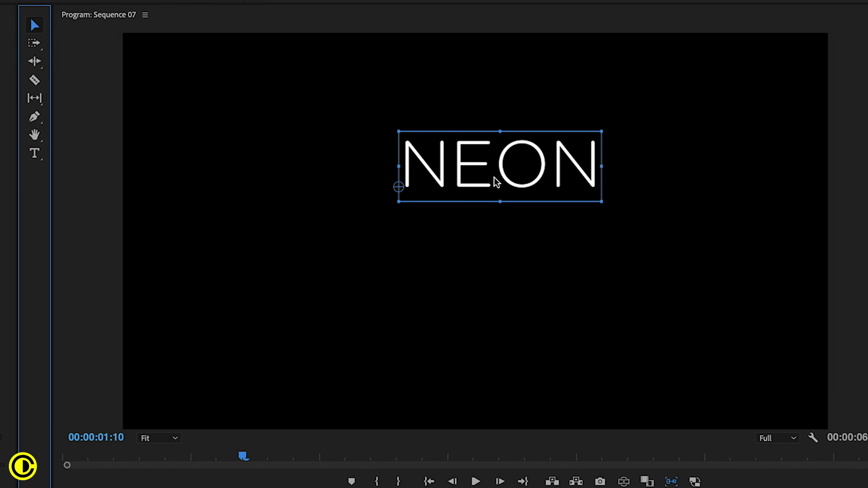
drag(494, 177, 469, 201)
click(682, 180)
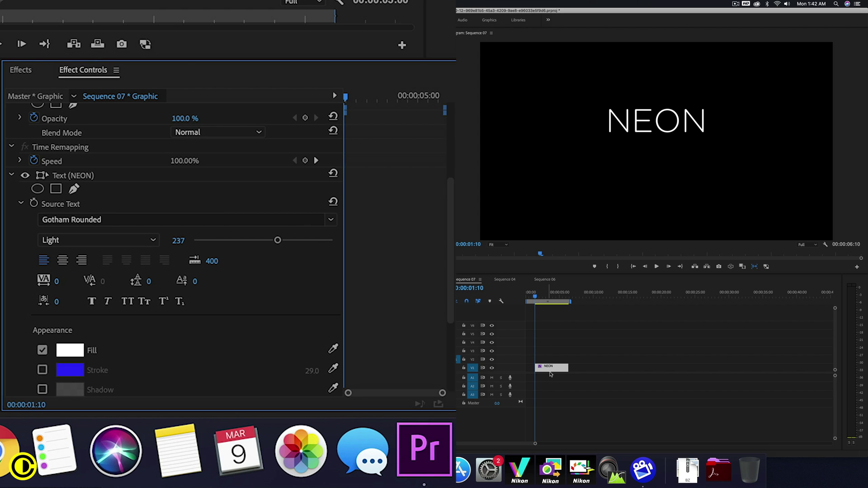
Step: Apply the Alpha Glow effect to the NEON clip and display its settings
click(21, 71)
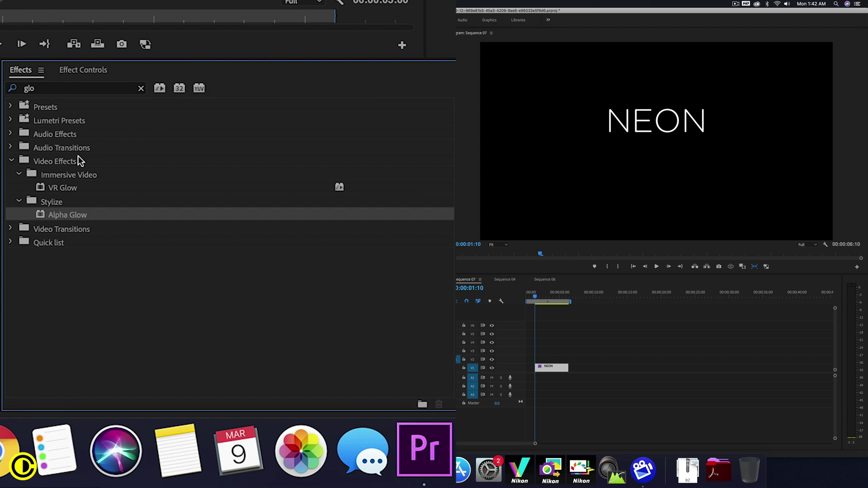
drag(70, 216, 543, 369)
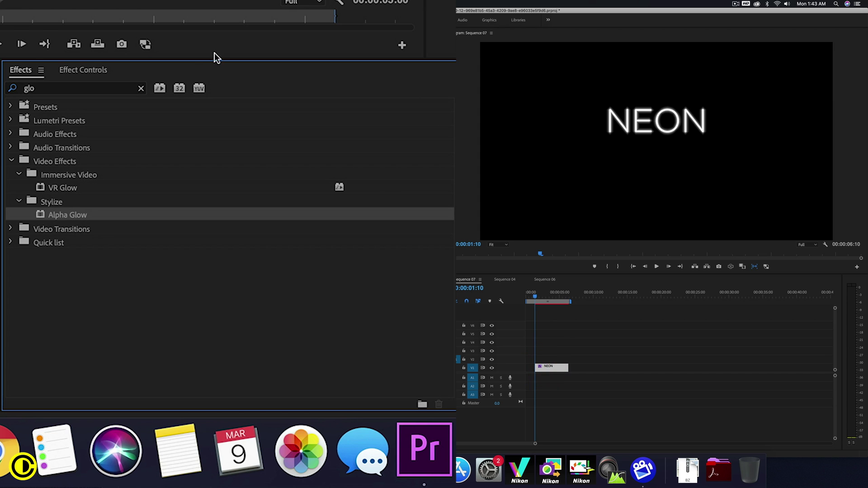
click(84, 71)
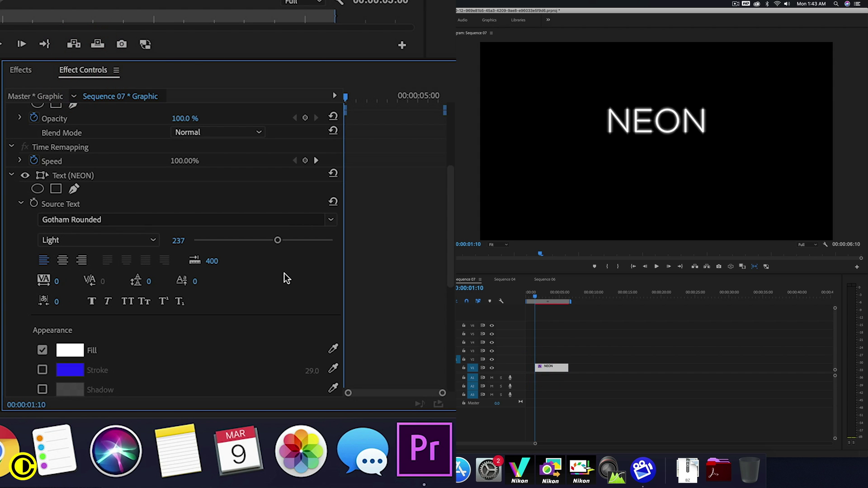
Step: Set the Alpha Glow effect's glow to 100 and start color to blue, and preview the title at 00:00:03:00
scroll(339, 323, down, 5)
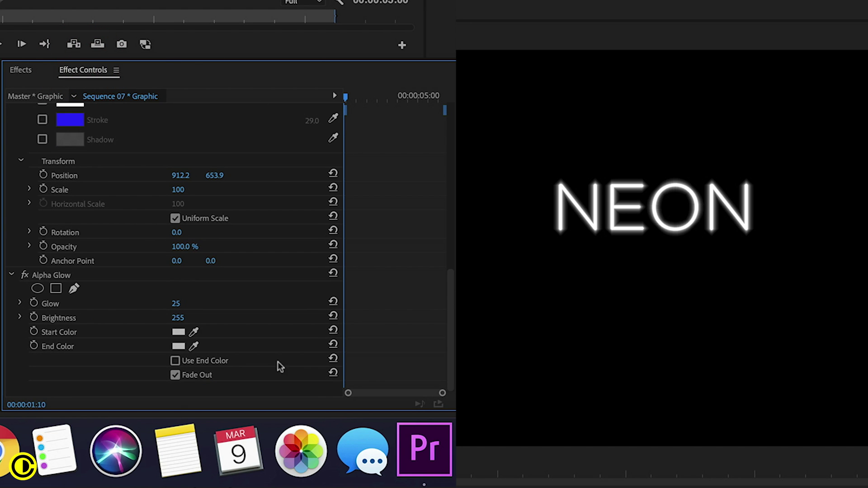
drag(179, 305, 213, 305)
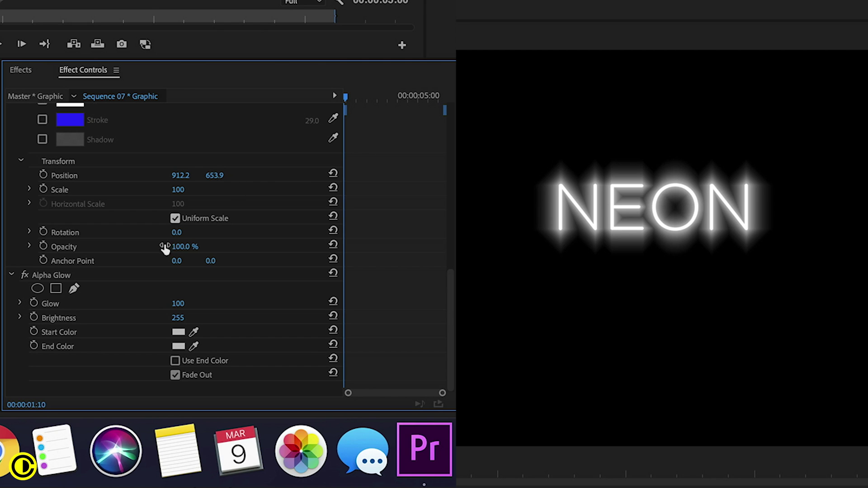
click(178, 331)
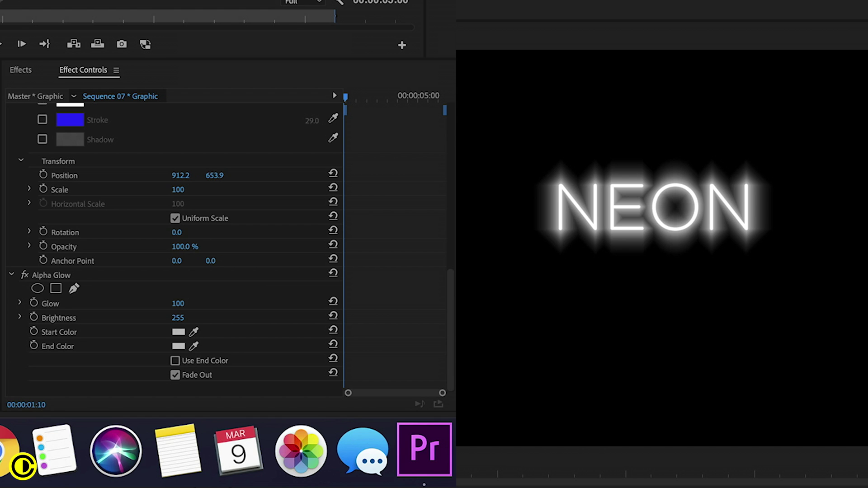
key(Return)
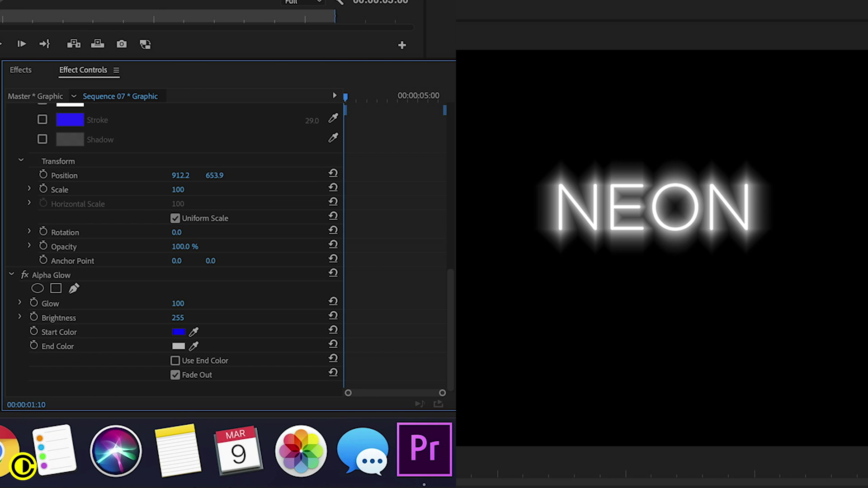
drag(601, 474, 627, 474)
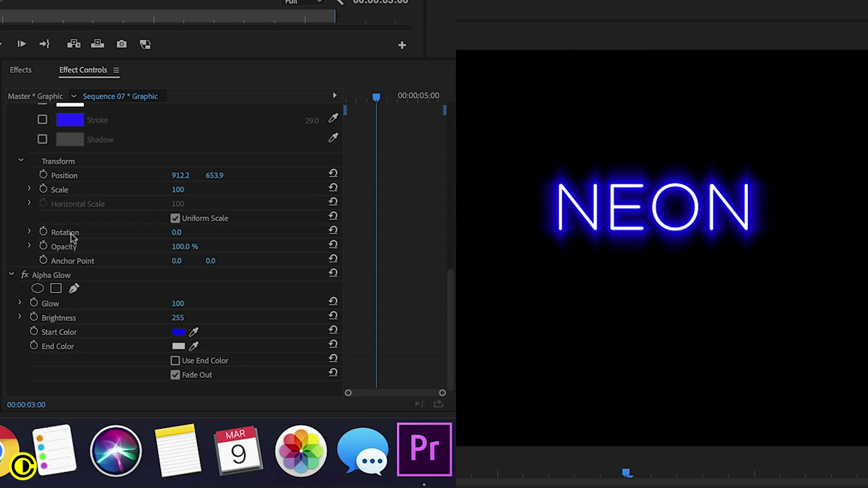
Step: Delete the Alpha Glow effect from the NEON clip
click(50, 274)
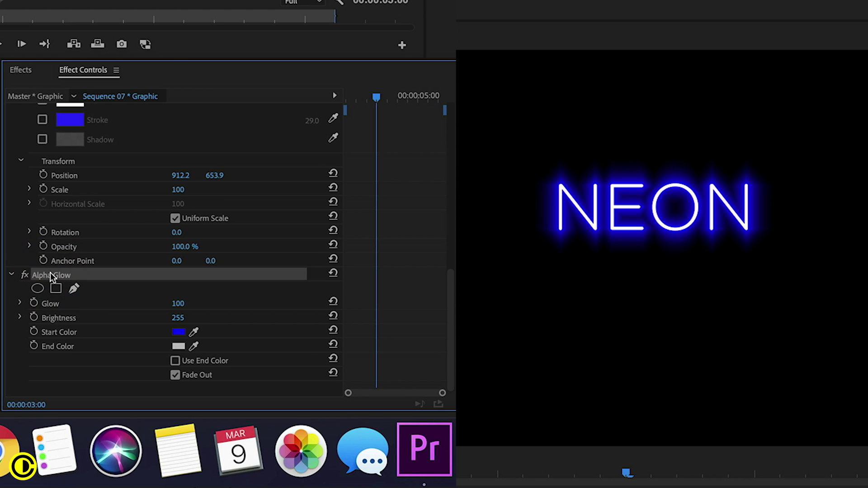
key(BackSpace)
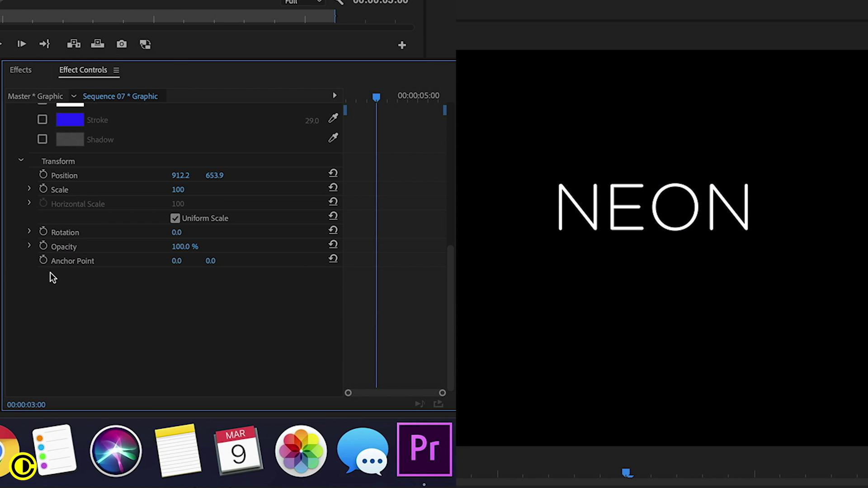
Step: Apply the Gaussian Blur effect from the Quick list to the NEON clip
click(21, 69)
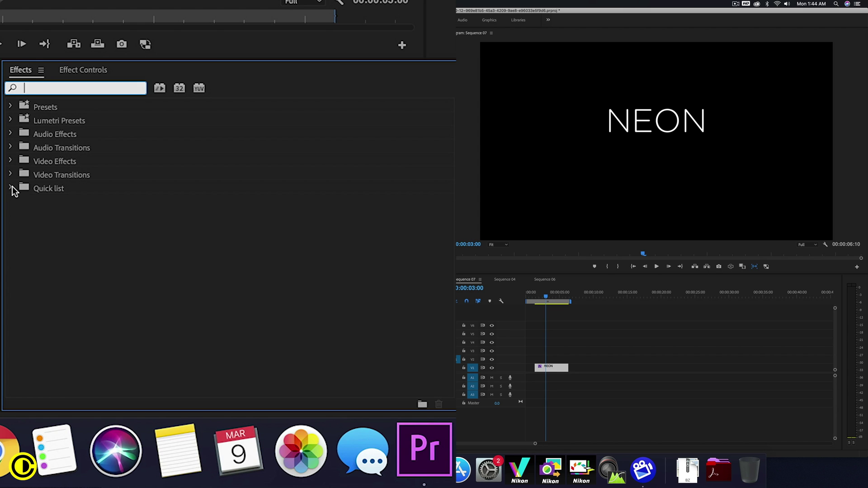
click(21, 189)
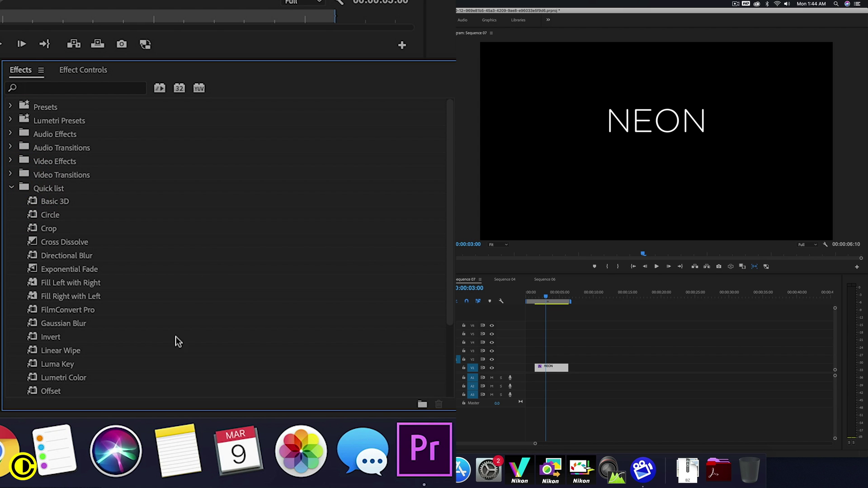
drag(68, 322, 558, 368)
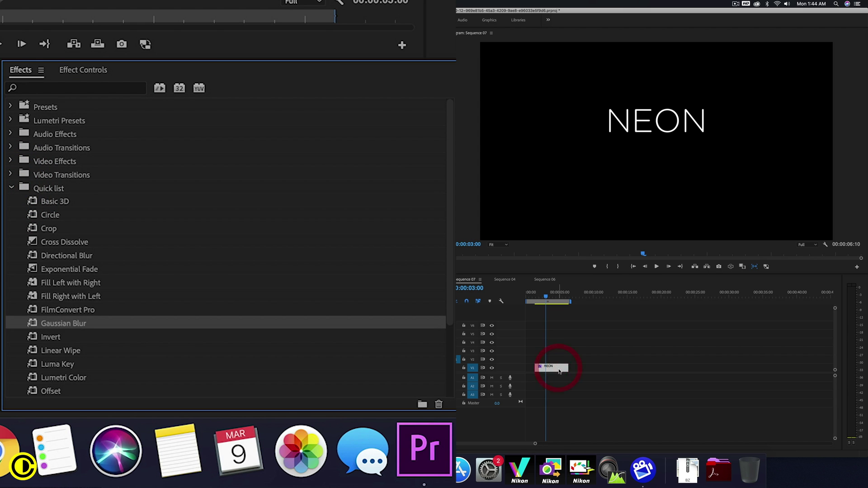
Step: Duplicate the NEON text layer within the clip so that the copy sits beneath the Gaussian Blur effect
click(91, 71)
scroll(50, 180, up, 5)
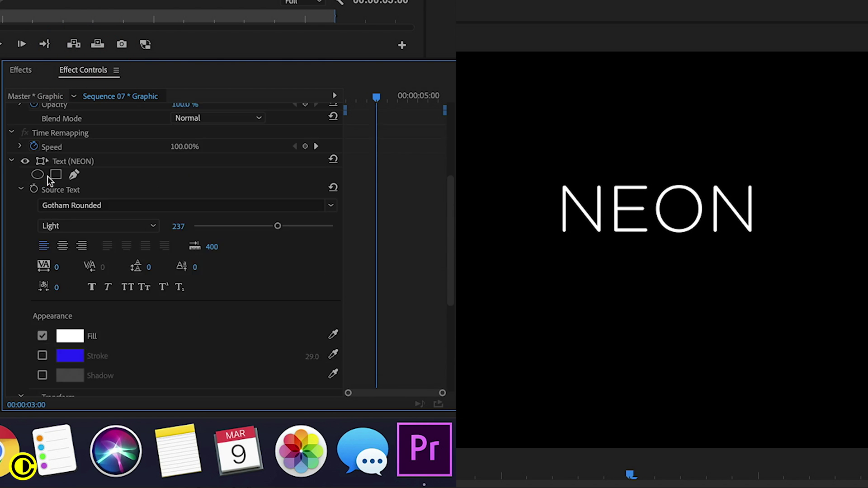
scroll(49, 181, up, 3)
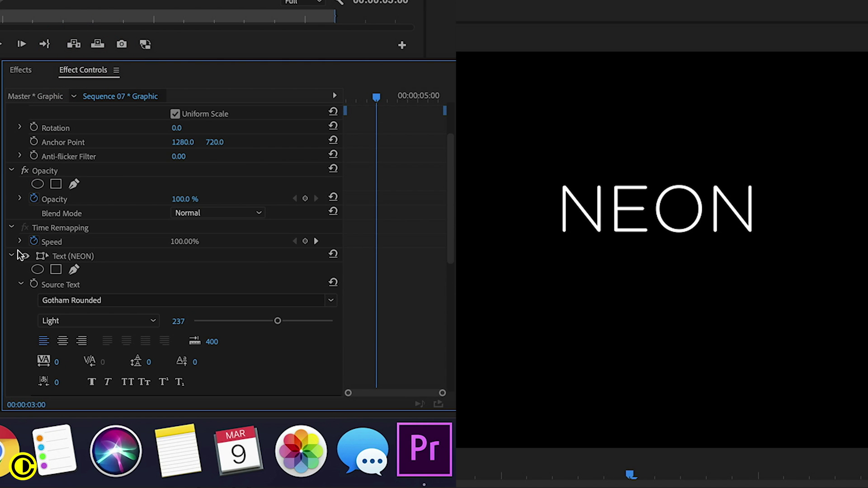
click(11, 254)
click(66, 303)
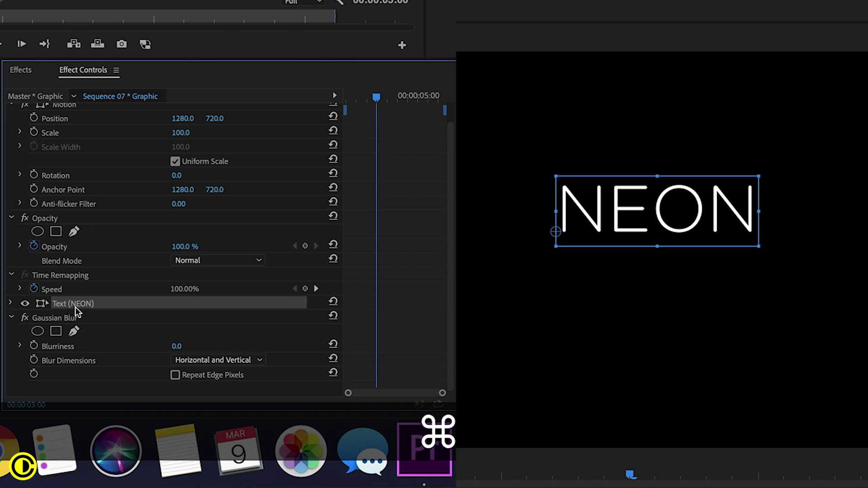
key(super+v)
scroll(75, 307, down, 1)
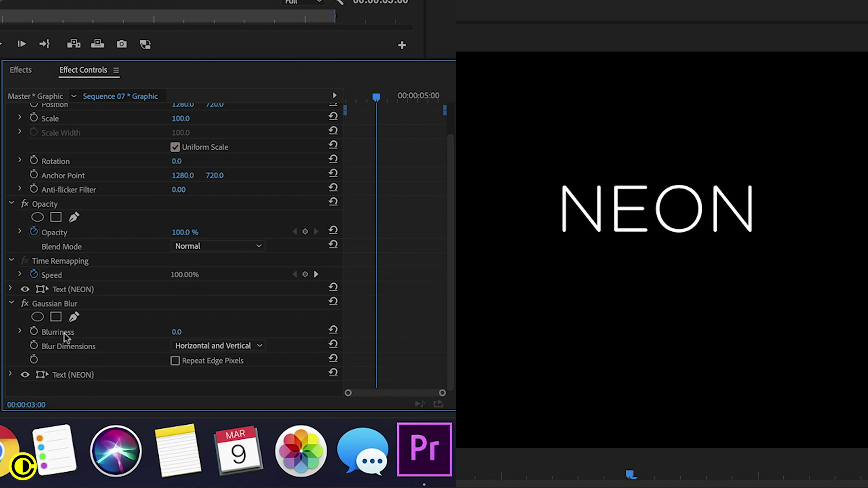
Step: Enable a blue stroke of width 30 on the upper NEON text layer and set the Gaussian Blur's blurriness to 49
click(10, 289)
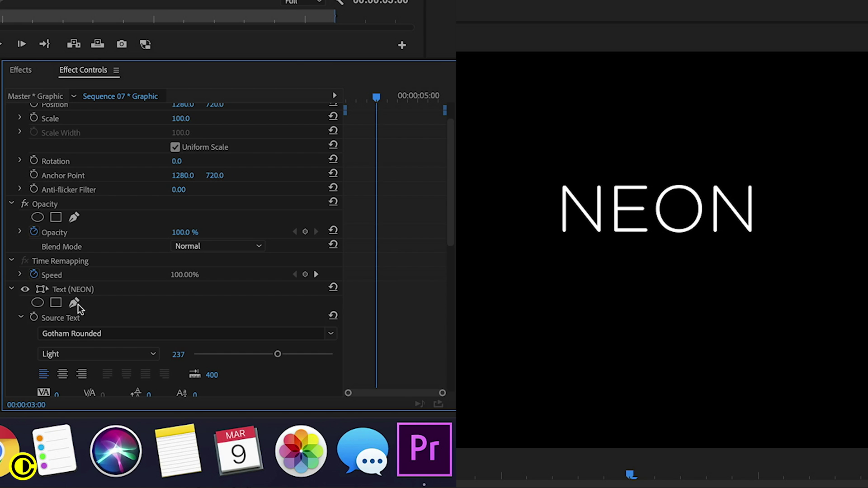
scroll(78, 301, down, 5)
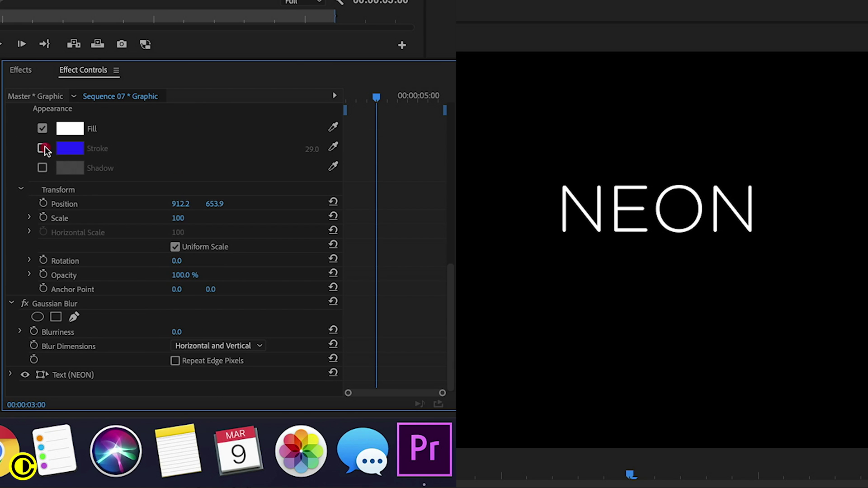
click(44, 147)
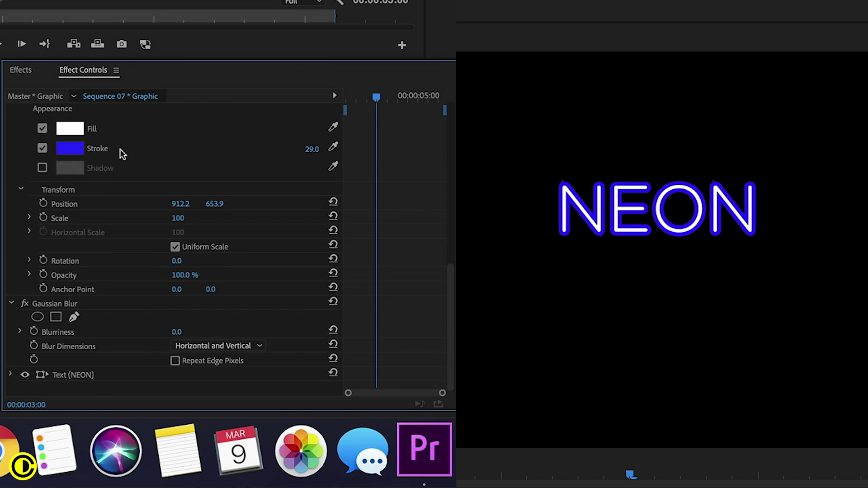
mouse_move(304, 155)
mouse_down()
mouse_move(280, 155)
mouse_move(303, 155)
mouse_move(302, 148)
mouse_up()
mouse_move(176, 332)
mouse_down()
mouse_move(212, 332)
mouse_move(189, 332)
mouse_up()
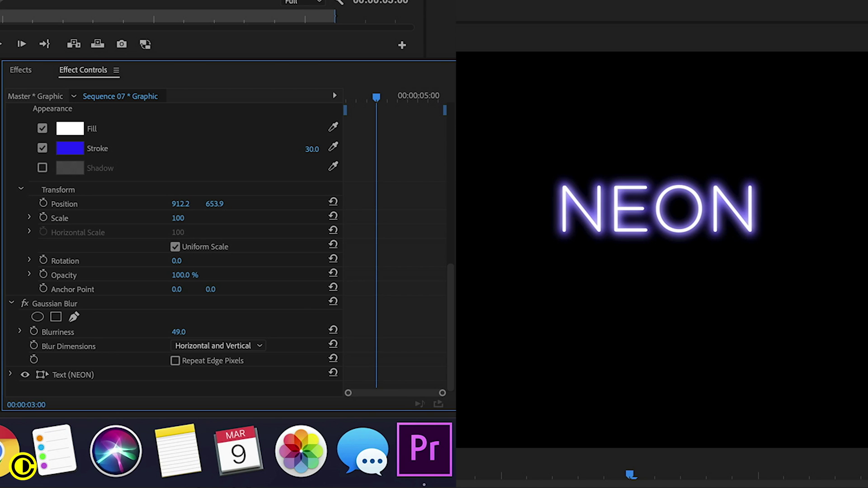
Step: Test moving the whole graphic by shifting its horizontal motion position to 1044 and returning it to 1280
scroll(202, 197, up, 10)
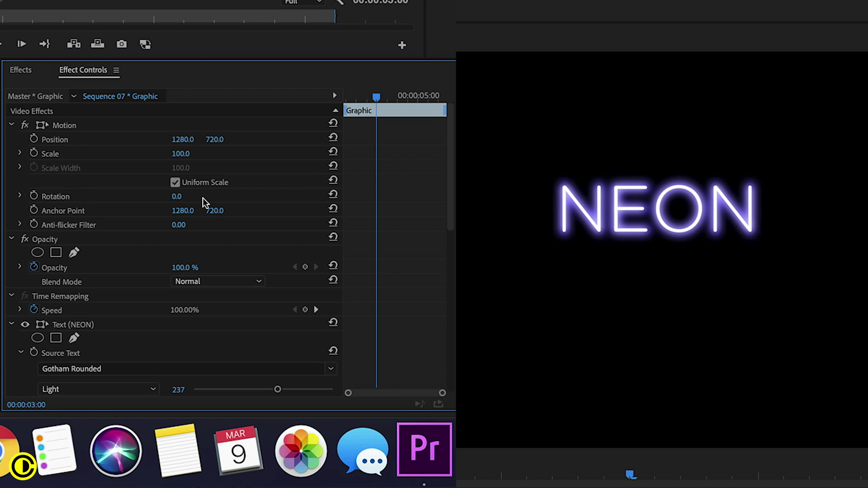
drag(181, 139, 74, 139)
scroll(201, 247, down, 10)
scroll(201, 249, down, 5)
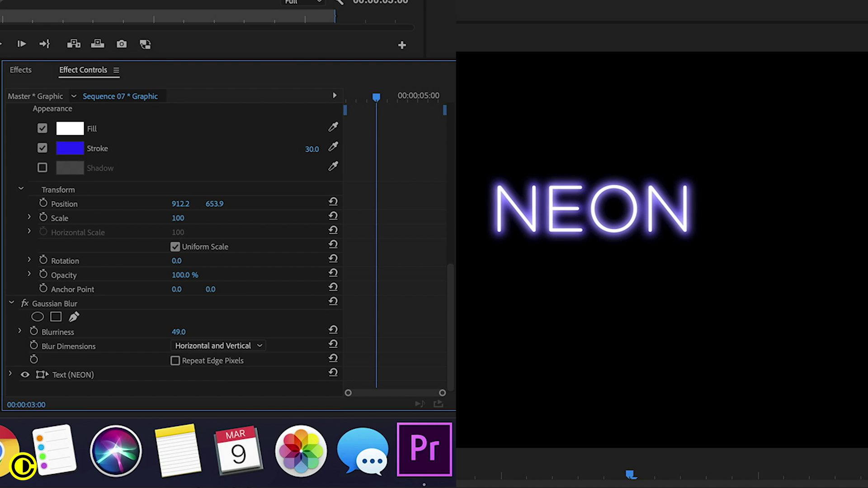
scroll(122, 183, up, 1)
scroll(121, 180, up, 10)
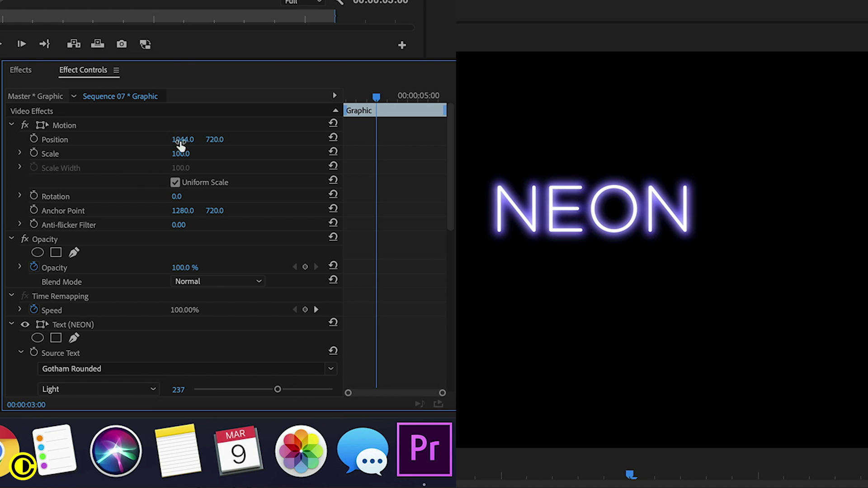
drag(180, 140, 266, 140)
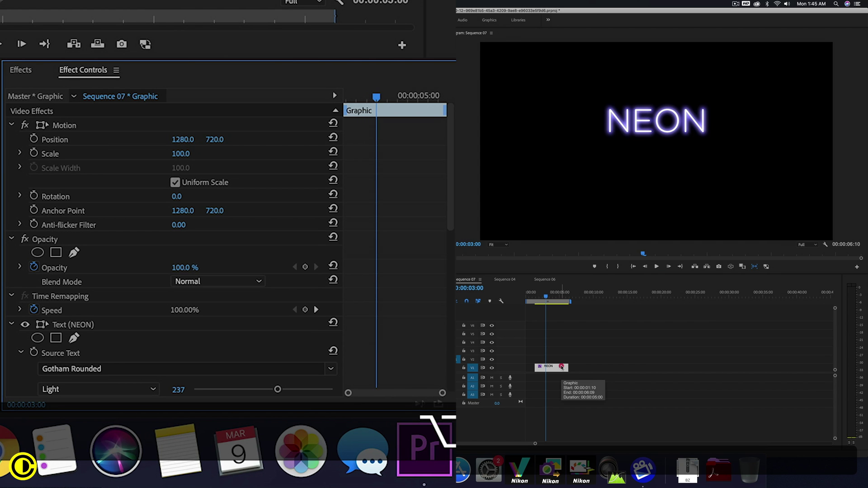
Step: Duplicate the NEON clip on the timeline to build a stack of four aligned copies on tracks V2 to V5
drag(561, 367, 561, 351)
drag(561, 351, 538, 371)
drag(554, 340, 554, 331)
Step: Hide the output of tracks V2, V3 and V4 and deselect the clips
click(491, 352)
click(492, 343)
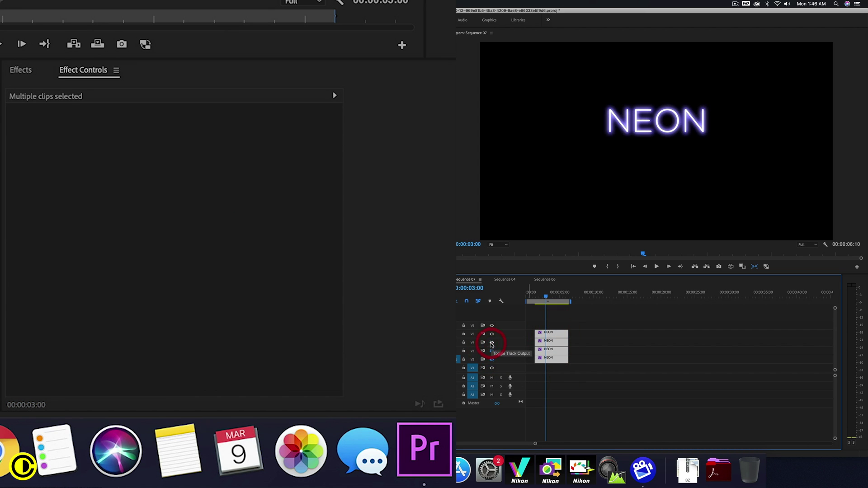
click(544, 335)
click(571, 331)
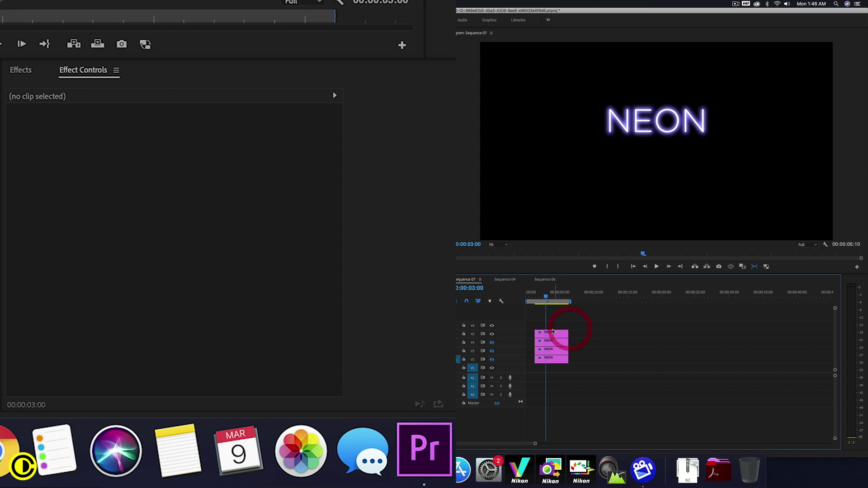
Step: Delete the second NEON text layer and the Gaussian Blur effect from the V5 clip
click(553, 334)
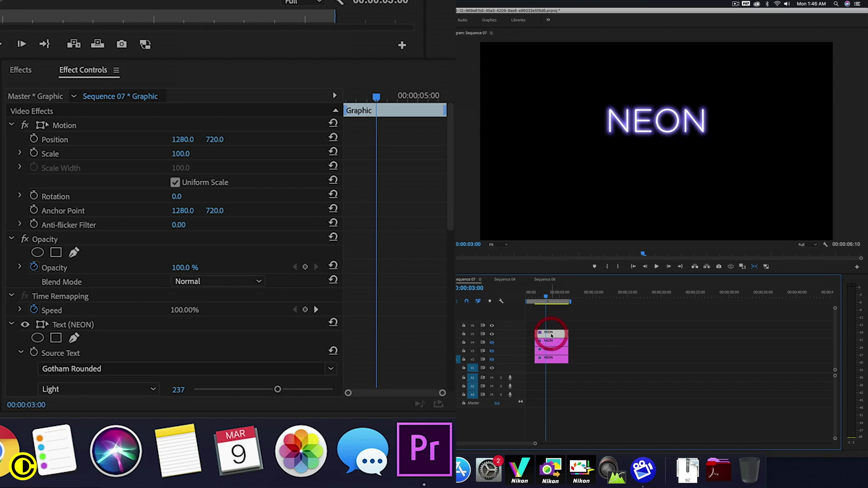
click(29, 71)
click(76, 72)
scroll(190, 321, down, 10)
click(61, 375)
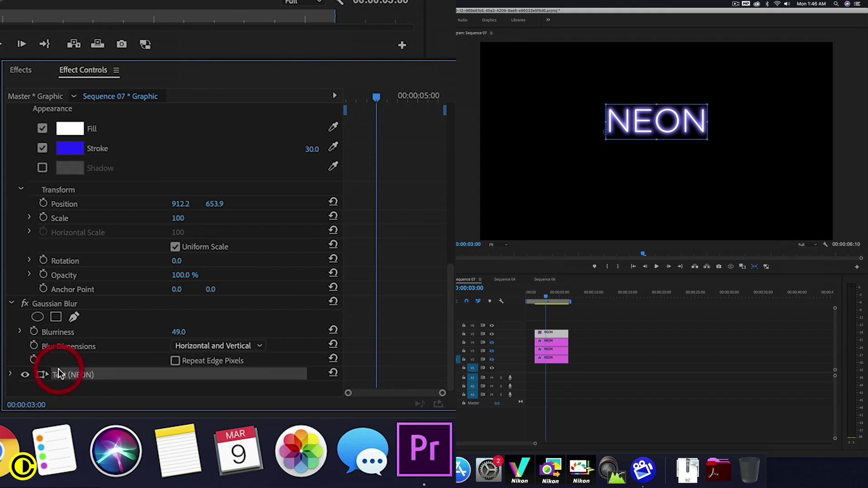
key(Delete)
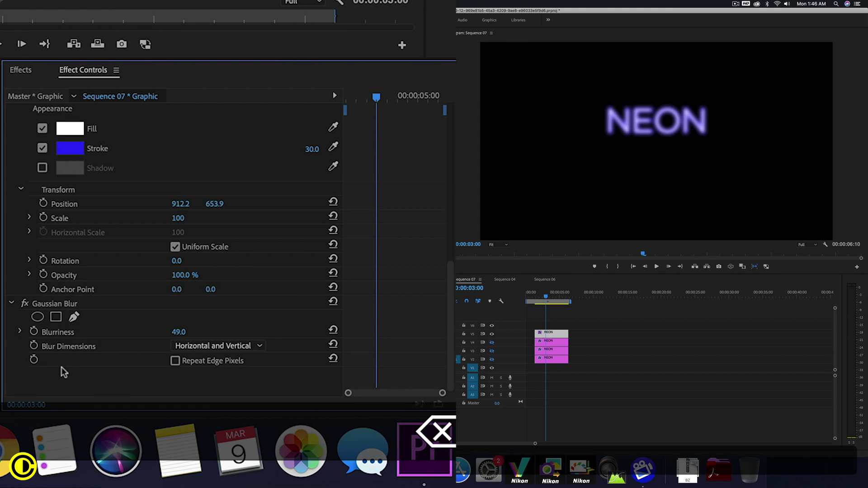
click(68, 310)
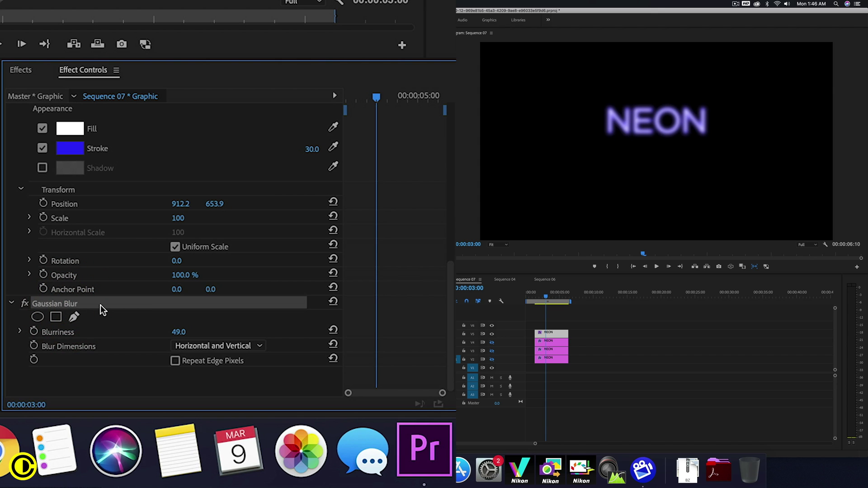
key(Delete)
Step: Turn off the stroke on the V5 clip's NEON text
scroll(100, 306, up, 5)
scroll(101, 306, down, 6)
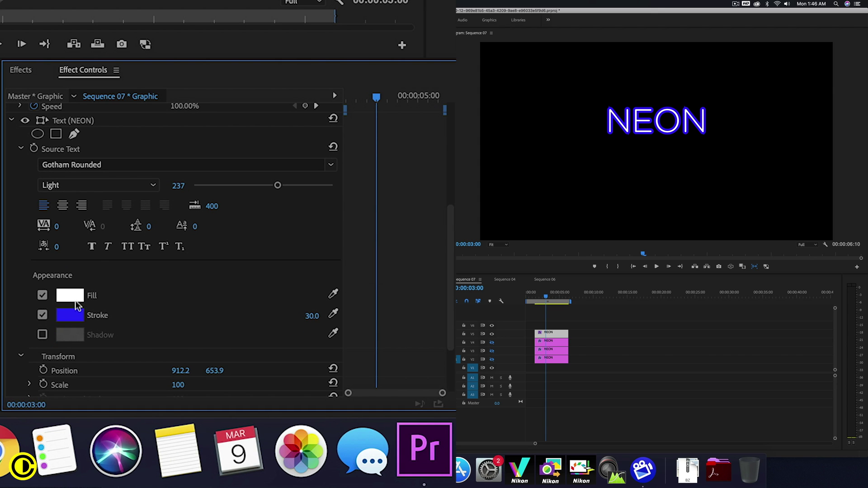
click(42, 315)
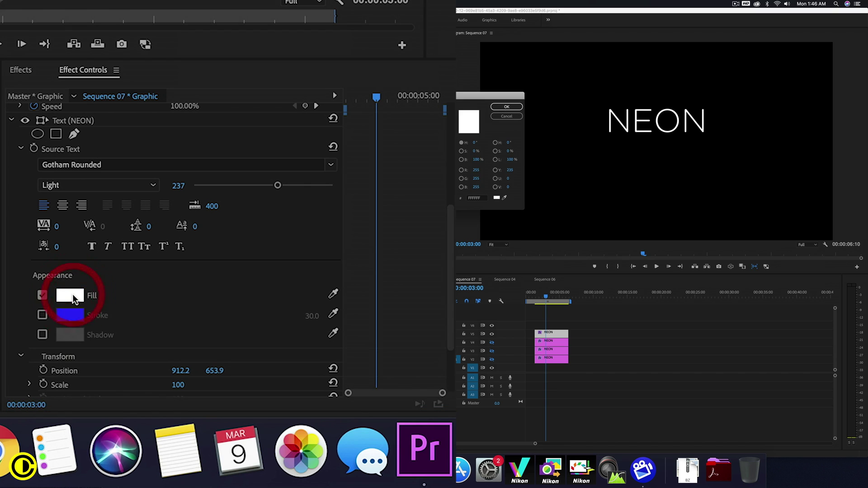
Step: Set the V5 NEON text's fill to black (000000) and the clip's blend mode to Screen
click(354, 194)
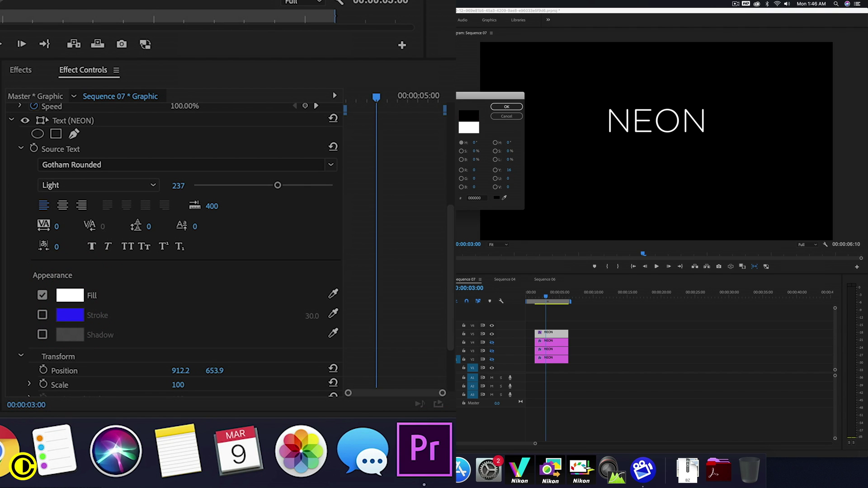
click(506, 107)
scroll(405, 196, up, 5)
click(203, 281)
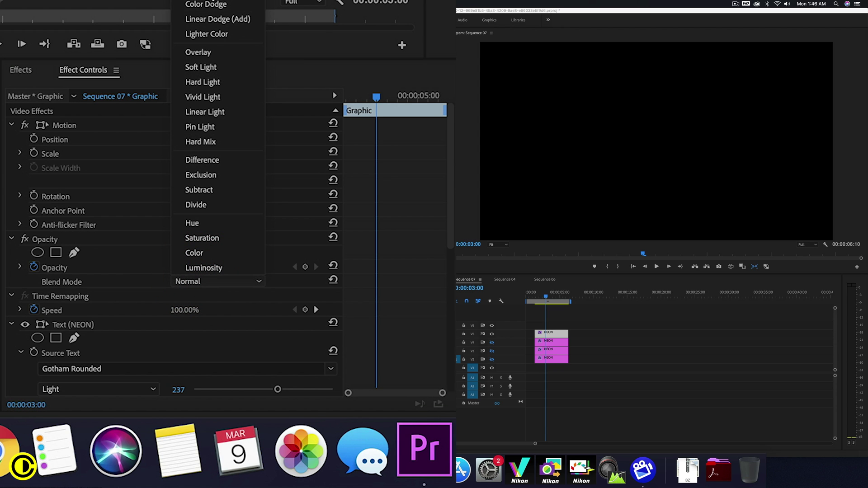
click(210, 4)
Step: Search the effects for "beve" and apply Bevel Alpha to the NEON clip on V5
click(14, 70)
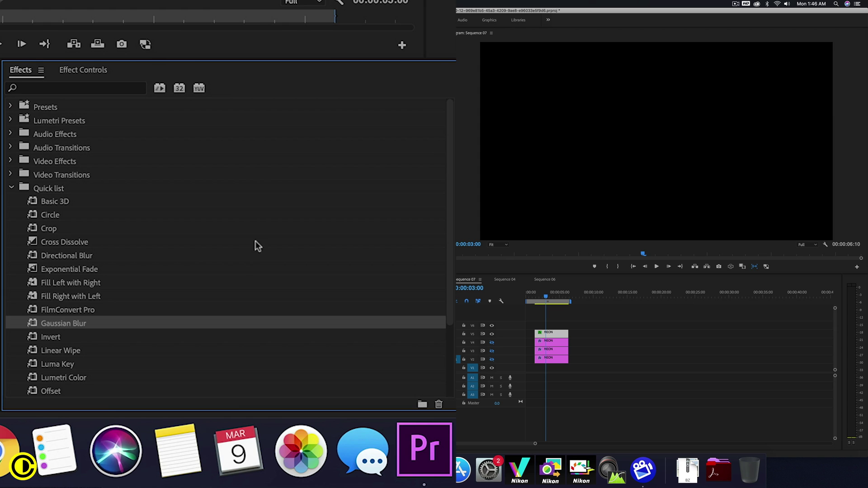
click(114, 87)
text(beve)
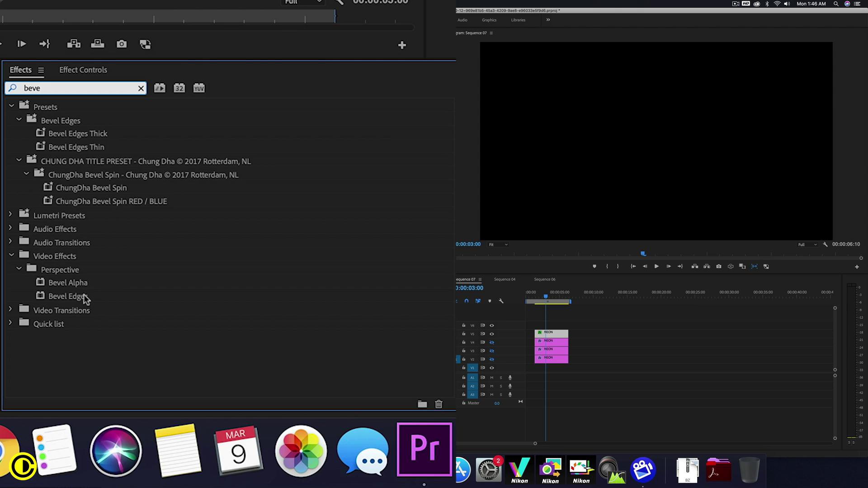
drag(79, 285, 549, 333)
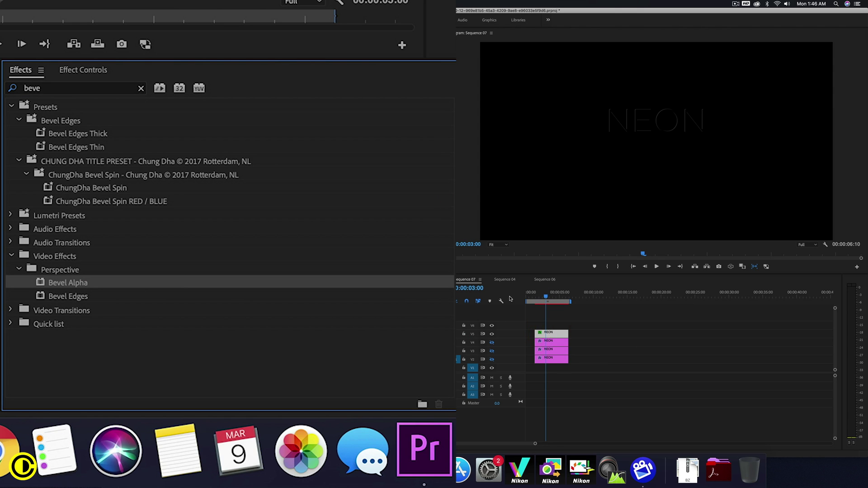
Step: Set the V5 clip's Bevel Alpha to edge thickness 4.20, light angle -58° and light intensity 1.00
click(68, 72)
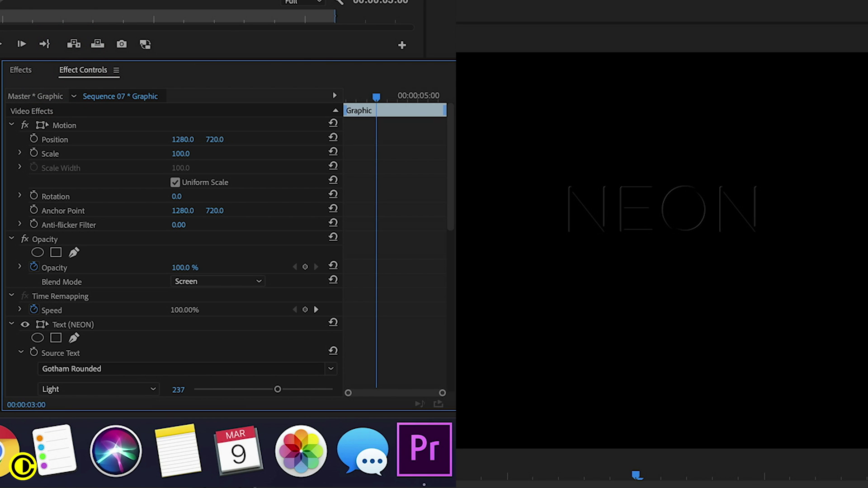
scroll(429, 313, down, 10)
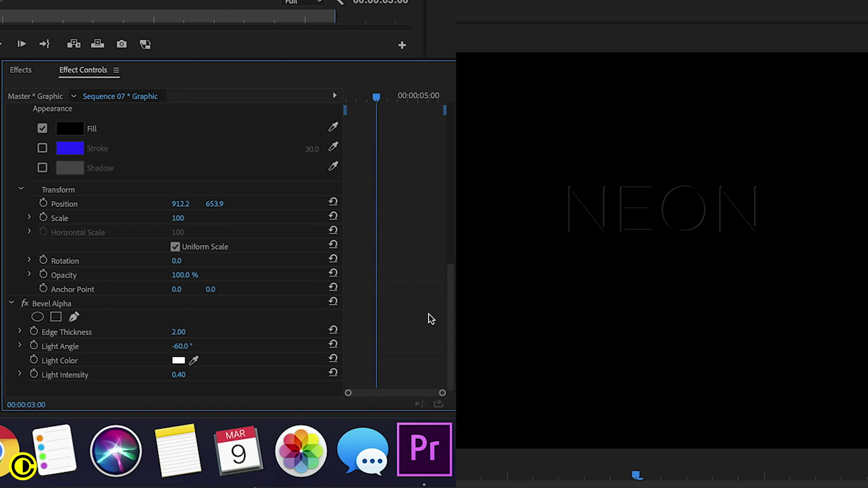
drag(178, 375, 189, 376)
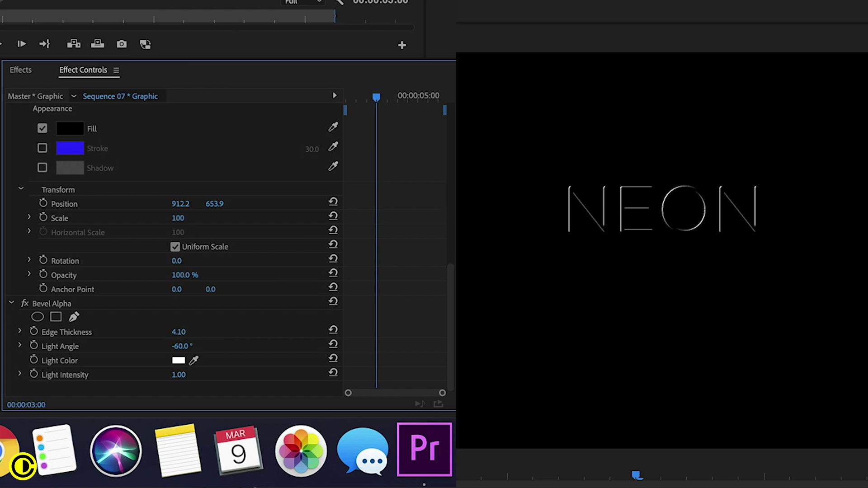
mouse_move(179, 333)
mouse_down()
mouse_move(201, 333)
mouse_move(190, 333)
mouse_up()
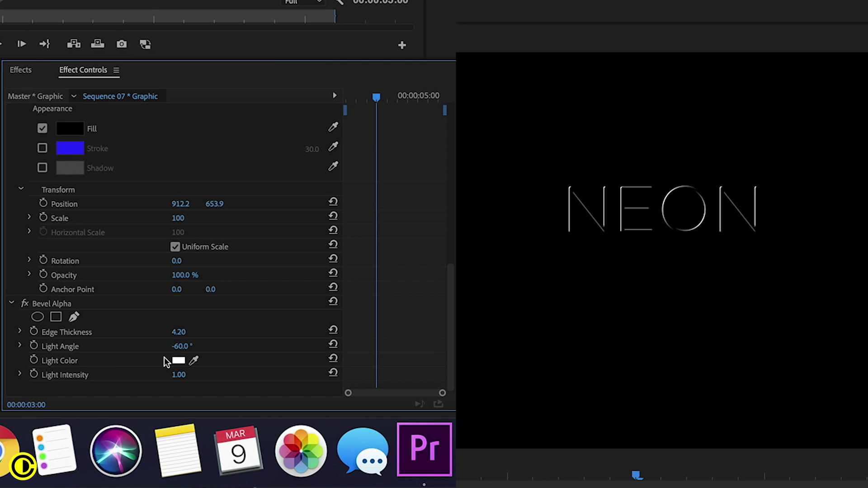
drag(180, 347, 194, 347)
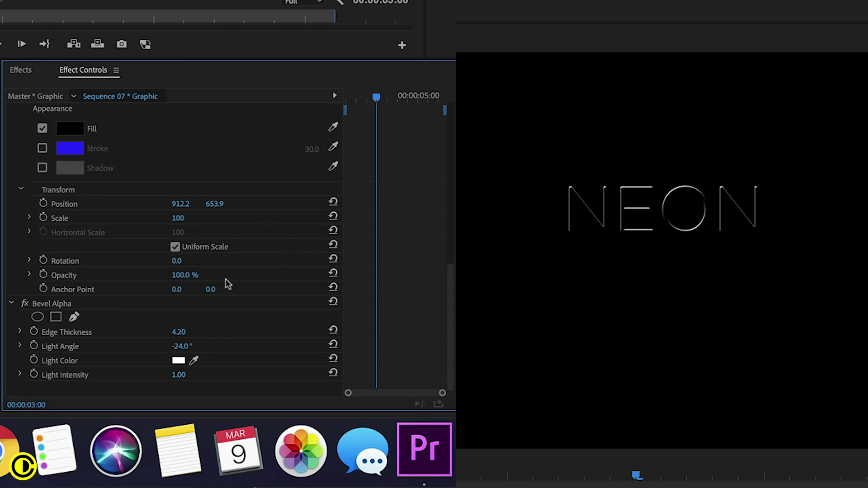
drag(178, 346, 163, 347)
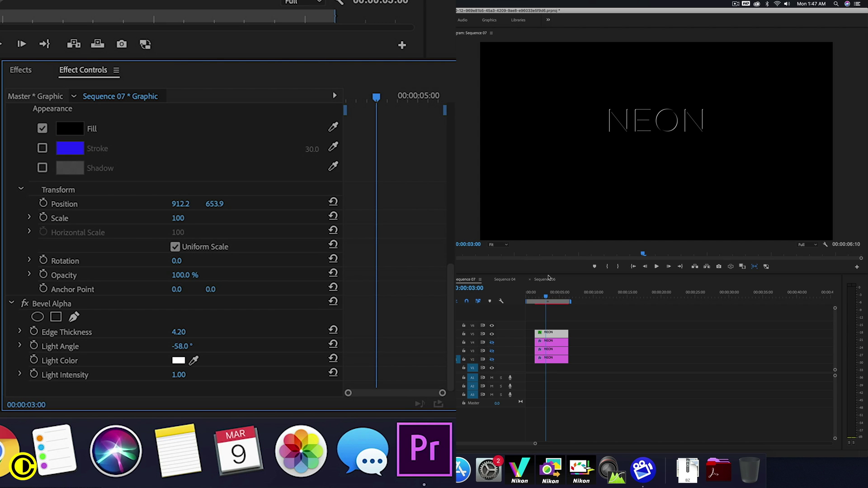
Step: Show track V4 and delete the Gaussian Blur effect and the blue-stroked NEON text layer from its clip
click(492, 342)
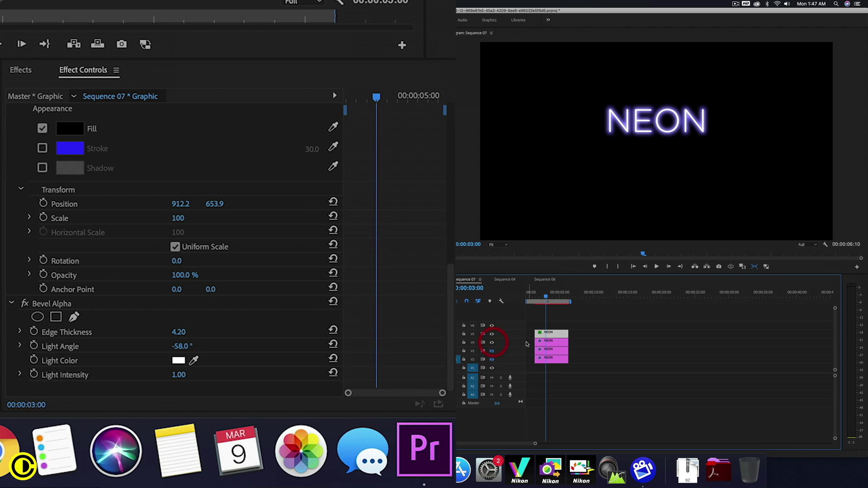
click(549, 342)
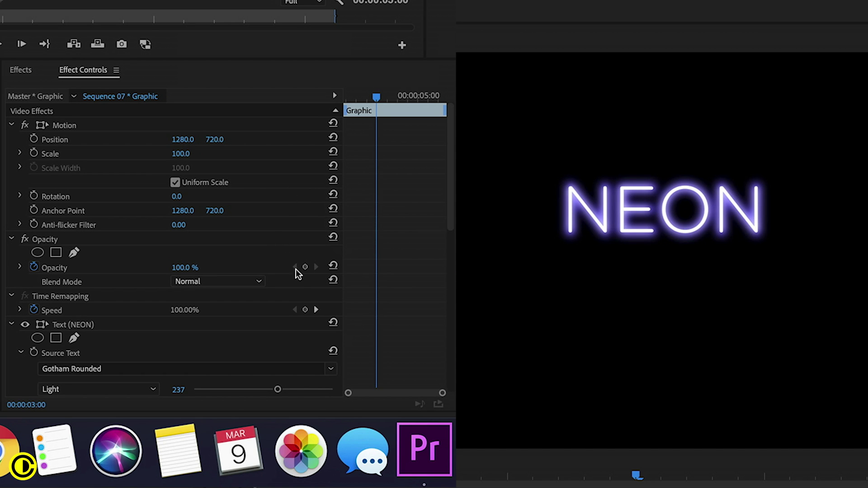
scroll(305, 269, down, 10)
scroll(305, 269, up, 3)
scroll(306, 269, down, 3)
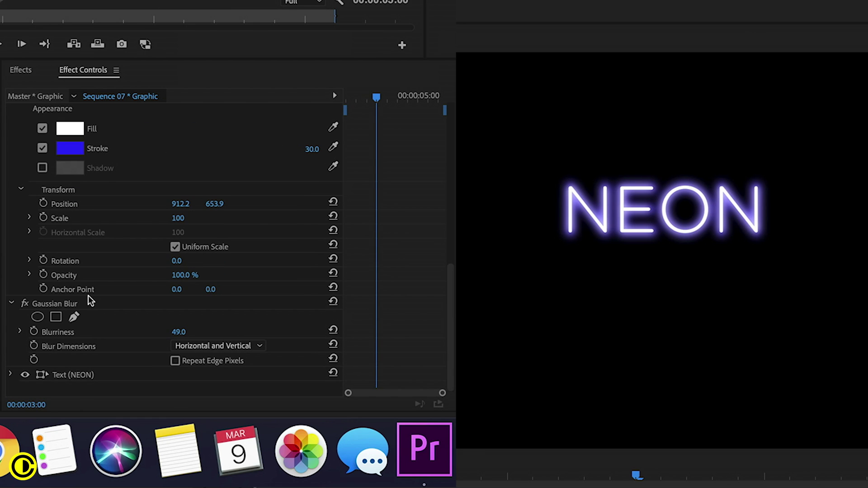
click(60, 304)
key(BackSpace)
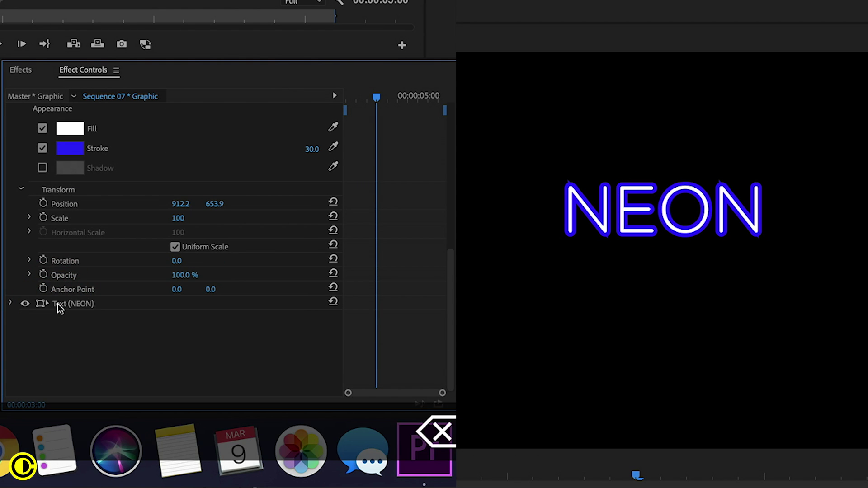
click(62, 306)
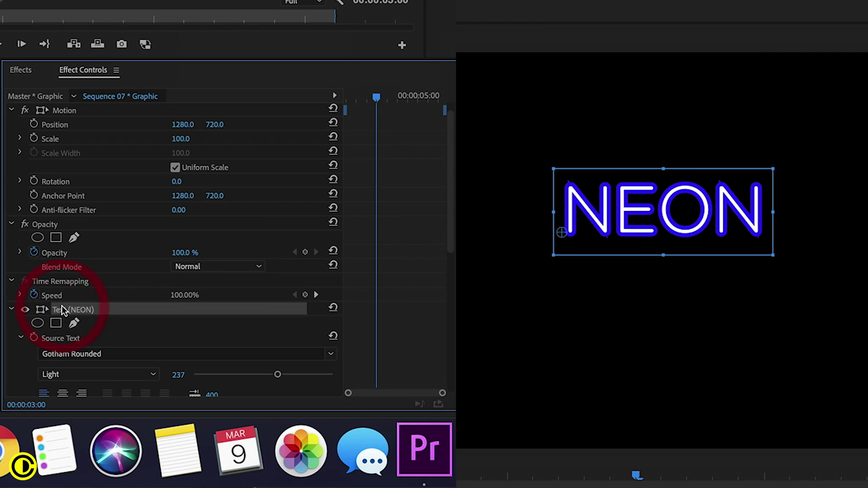
key(BackSpace)
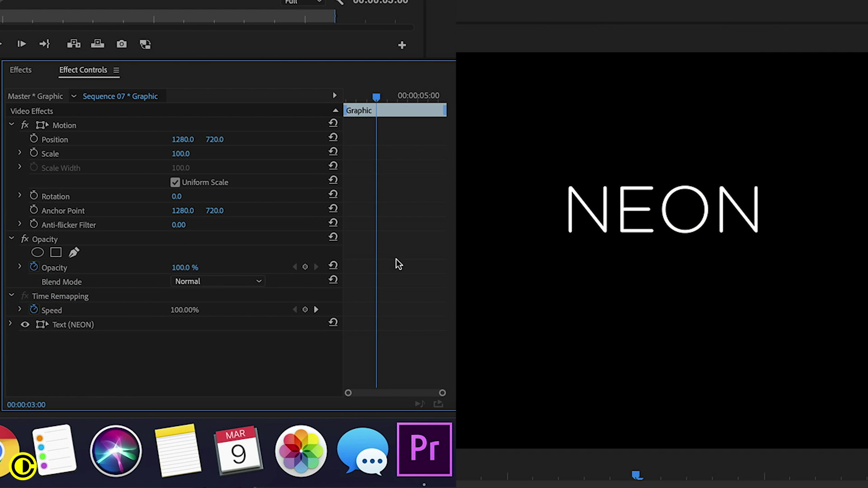
Step: Change the fill of the V4 clip's remaining NEON text to light purple and show track V3
click(10, 324)
scroll(386, 286, down, 10)
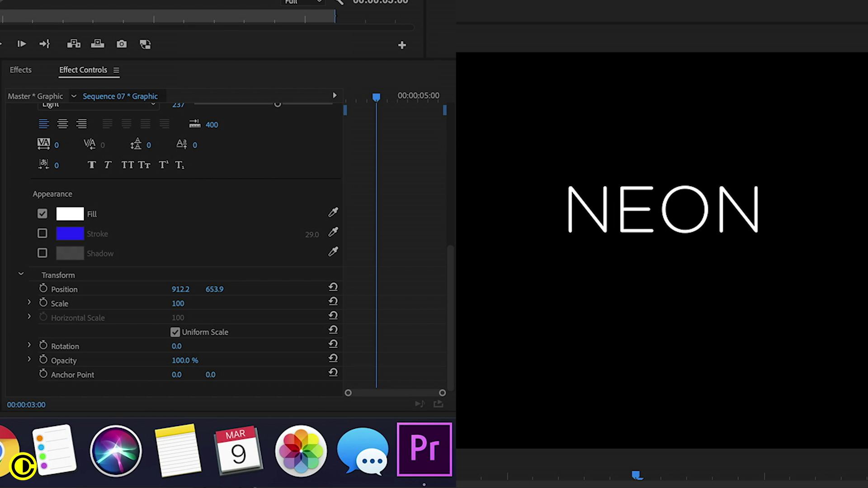
key(Return)
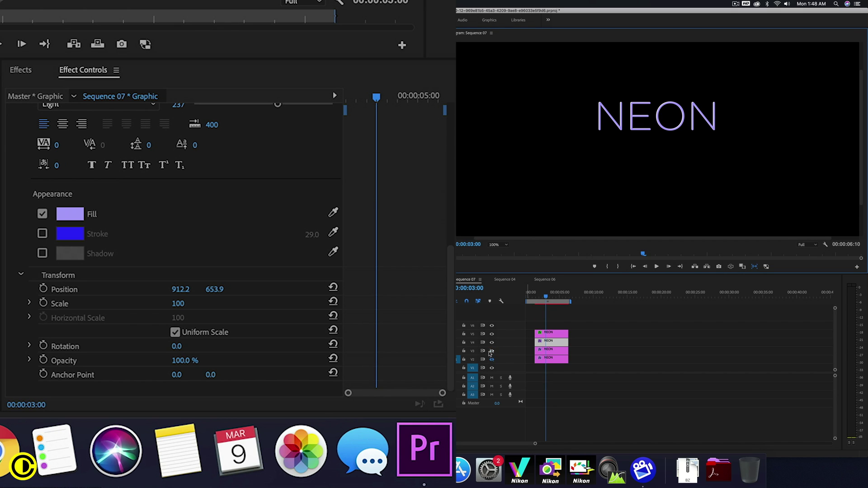
click(492, 352)
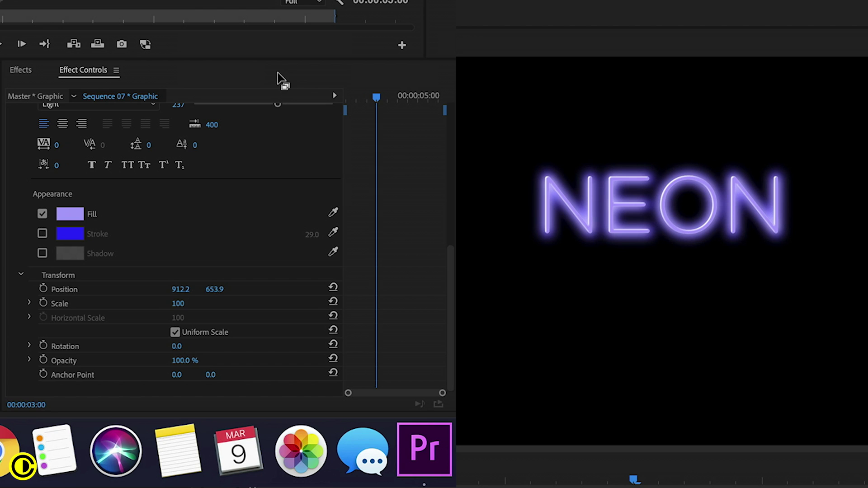
Step: Clear the effects search and apply Linear Wipe from the Transition video effects to the NEON clip on V4
click(26, 72)
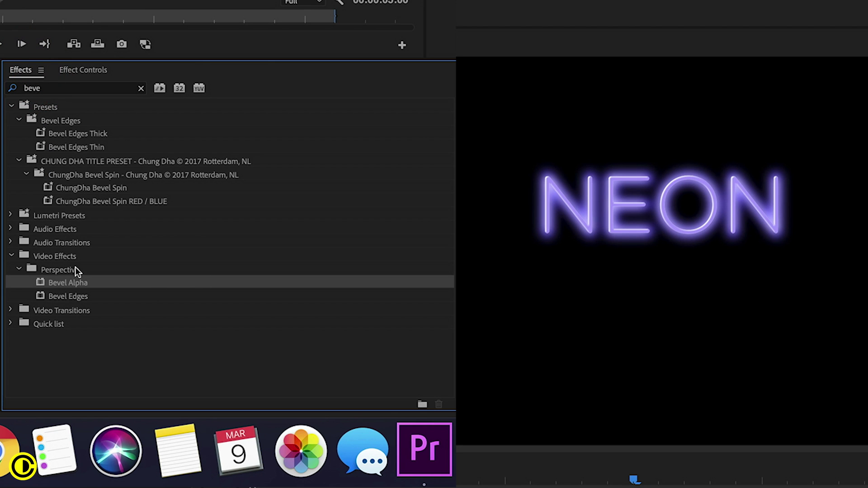
click(78, 107)
click(141, 88)
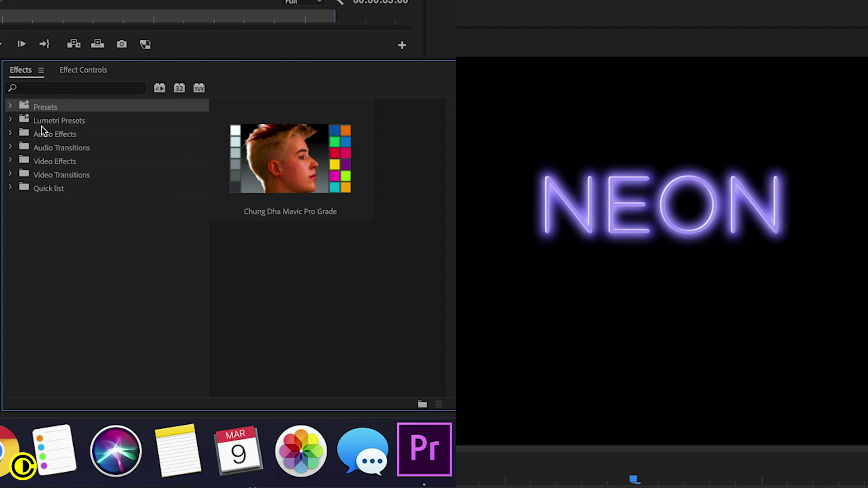
click(11, 161)
scroll(131, 277, down, 3)
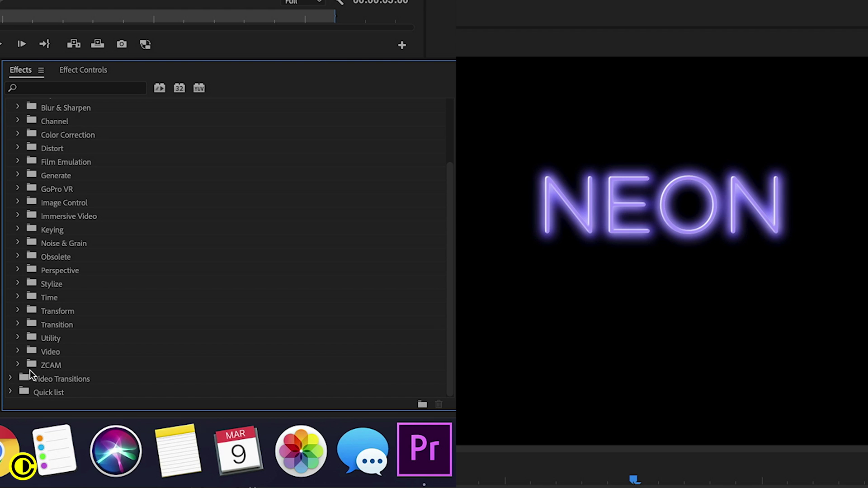
click(20, 323)
scroll(102, 324, down, 3)
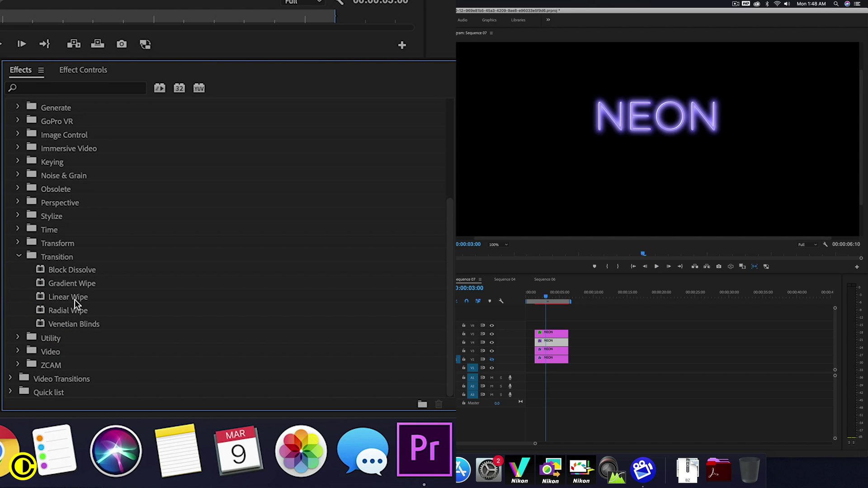
drag(74, 299, 552, 342)
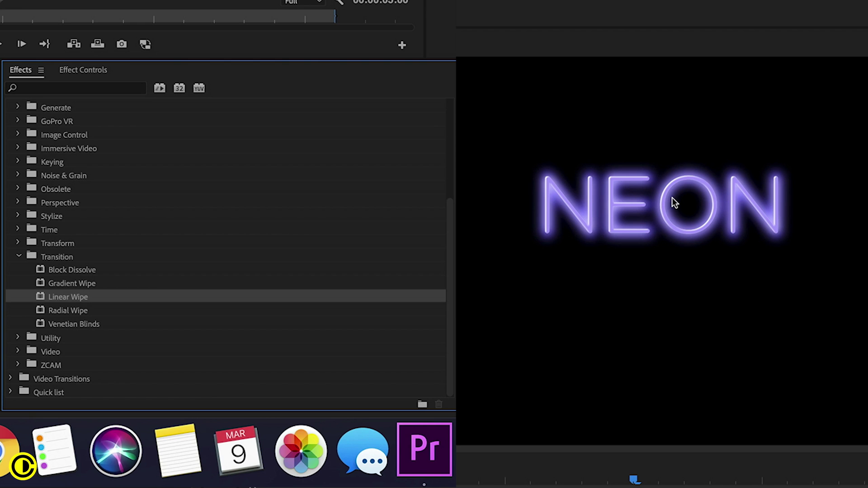
Step: Try out a partial transition completion on the V4 clip's Linear Wipe and set its wipe angle to 0°
click(88, 70)
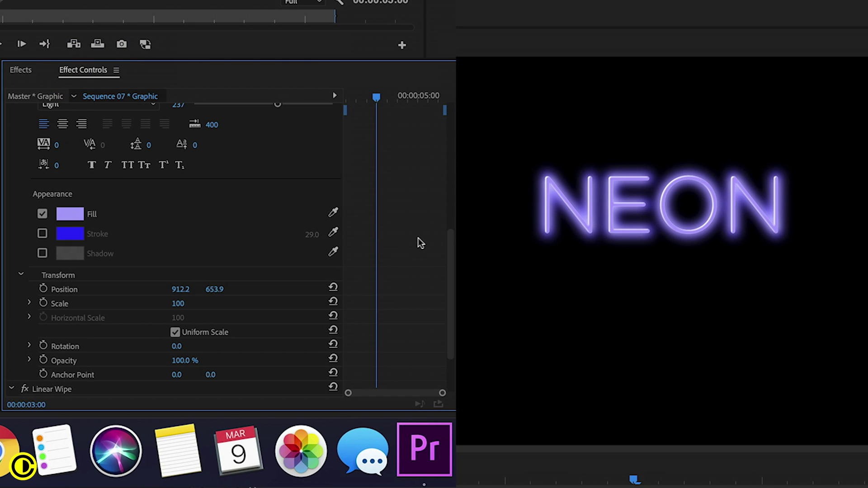
scroll(401, 245, down, 3)
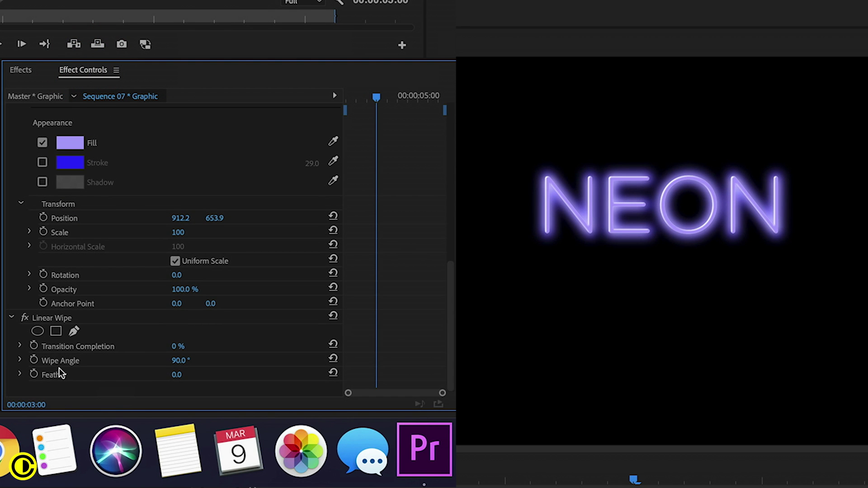
drag(176, 348, 199, 348)
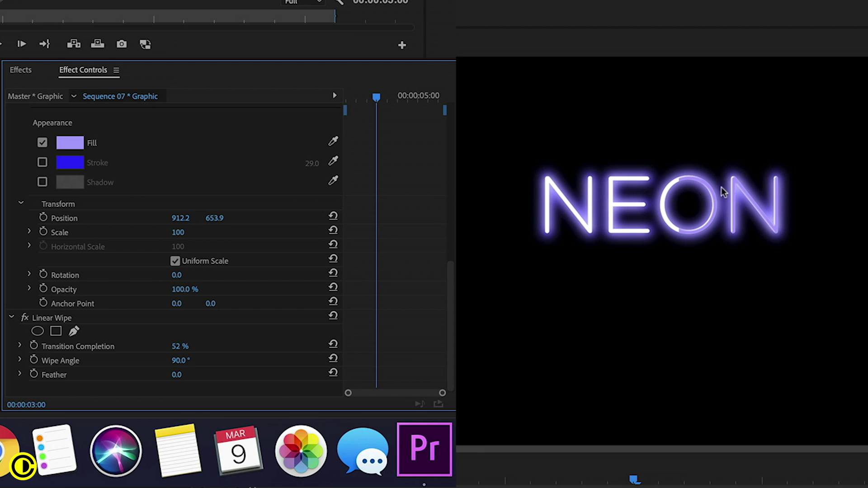
click(179, 360)
text(0)
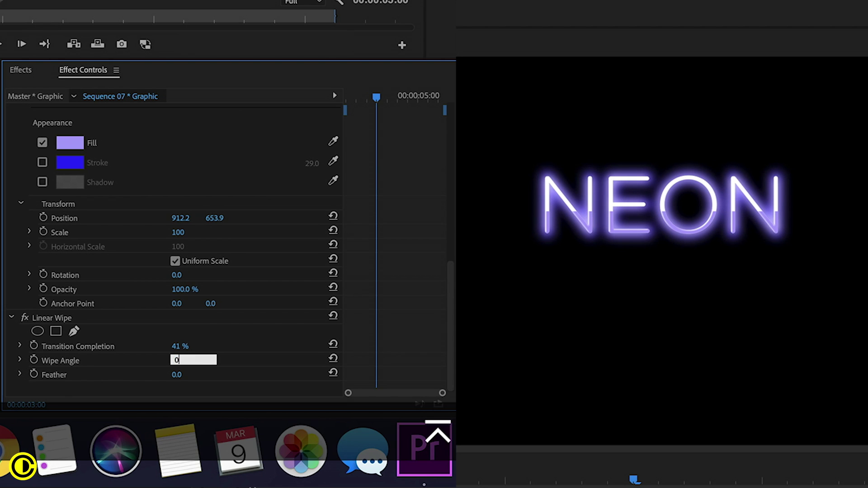
key(Return)
Step: Set the Linear Wipe's transition completion to 60% and feather to 404, and fine-tune the completion
click(180, 346)
text(20)
key(Return)
drag(180, 346, 198, 346)
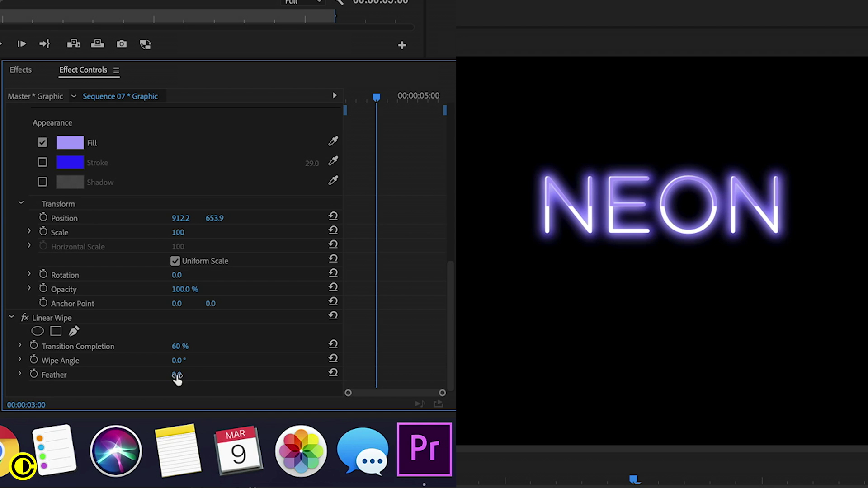
drag(181, 376, 352, 375)
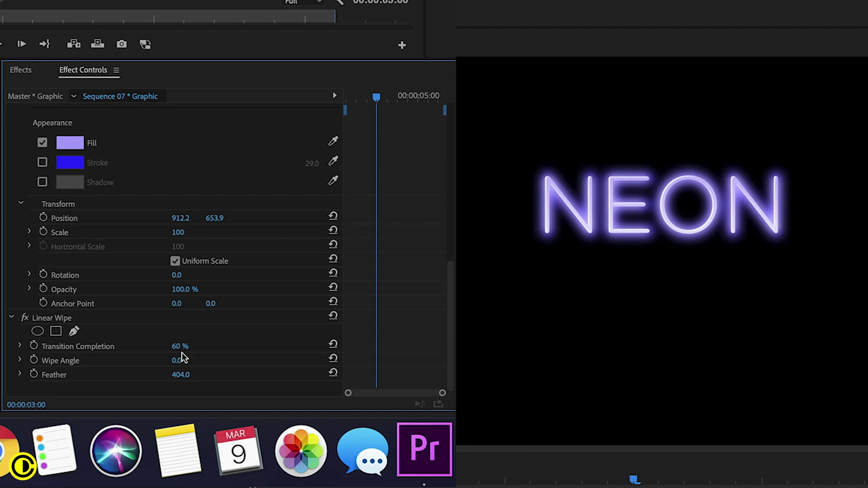
mouse_move(180, 347)
mouse_down()
mouse_move(171, 346)
mouse_move(188, 346)
mouse_up()
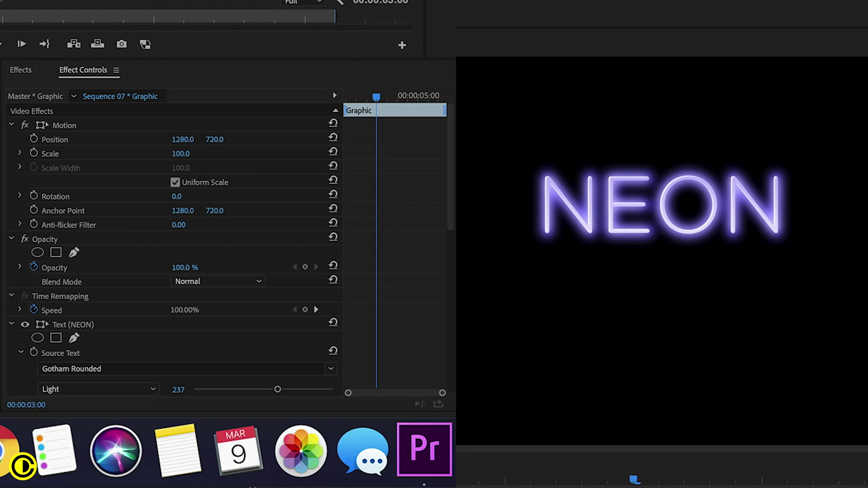
Step: Change the fill of the blurred glow clip's NEON text to a medium violet and check the glow up close
scroll(428, 242, down, 10)
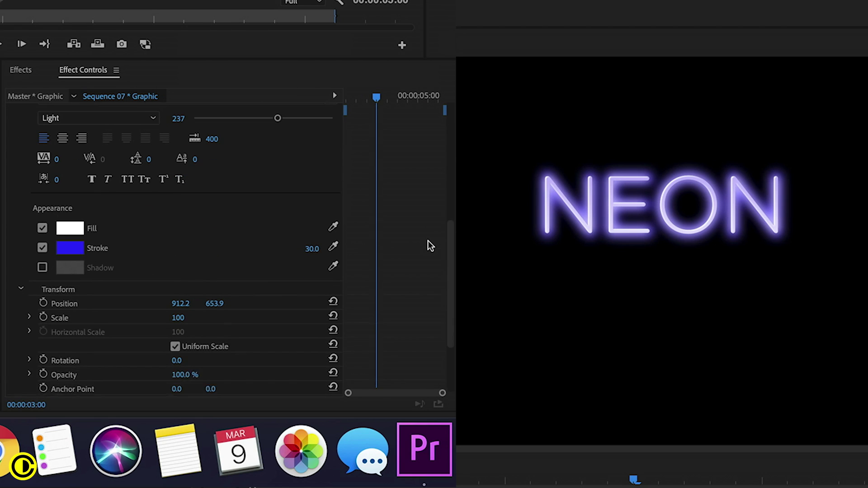
click(68, 216)
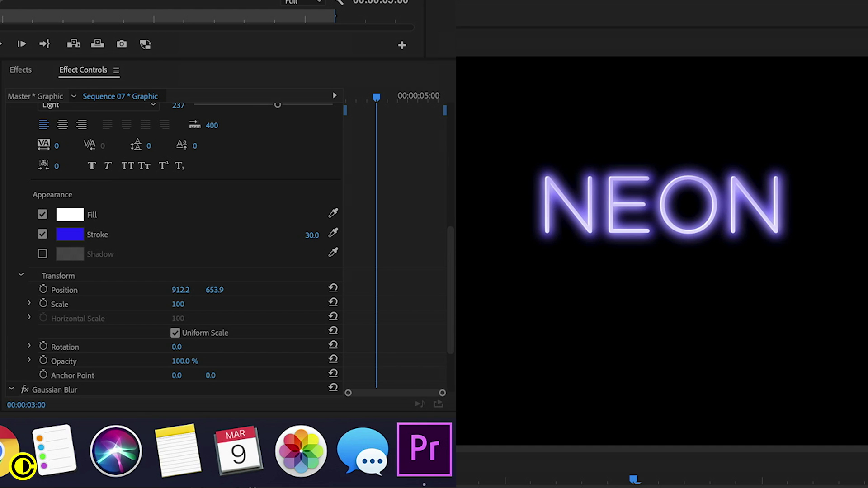
key(Return)
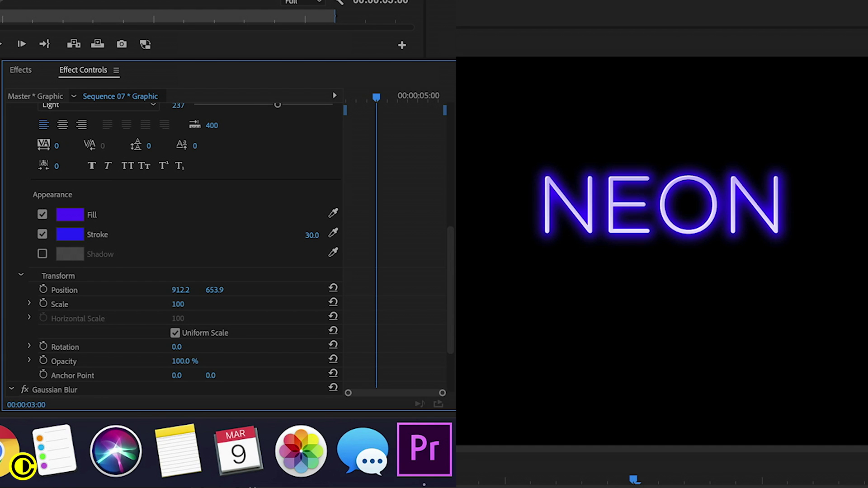
click(73, 218)
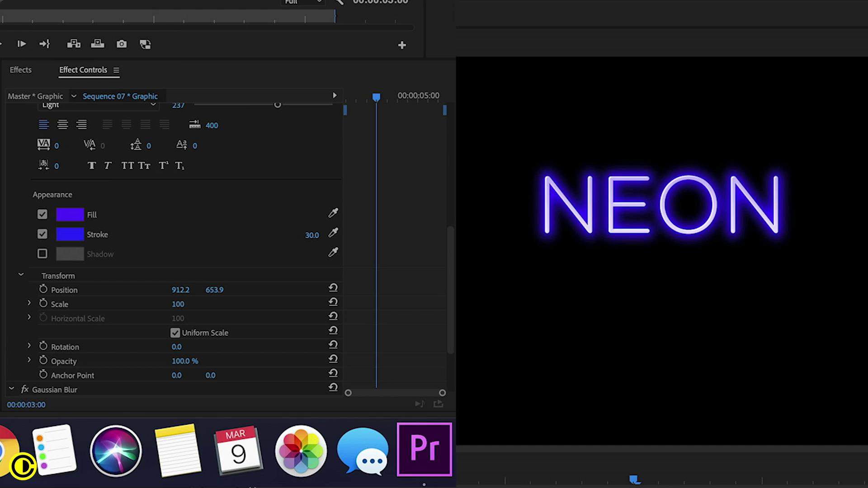
key(Return)
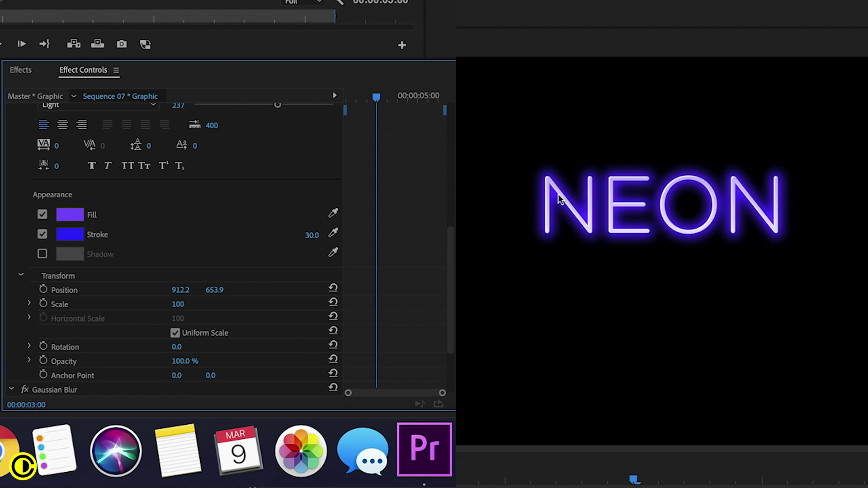
key(super+=)
key(super+=)
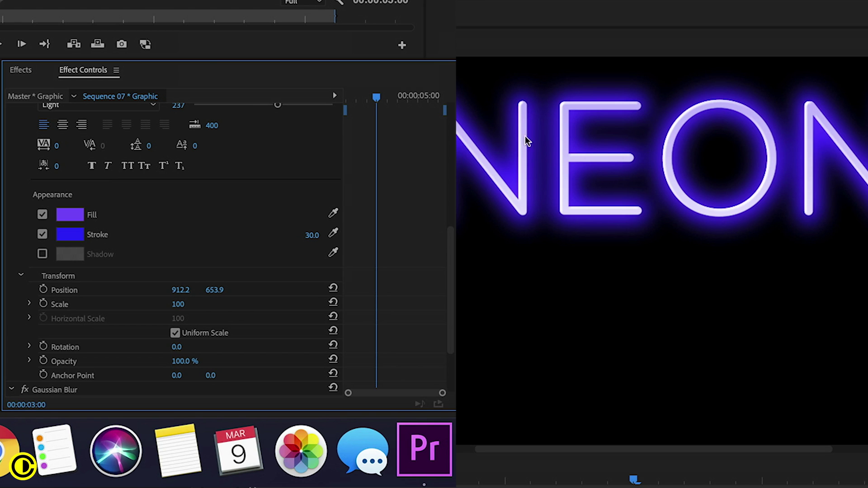
key(super+-)
key(super+-)
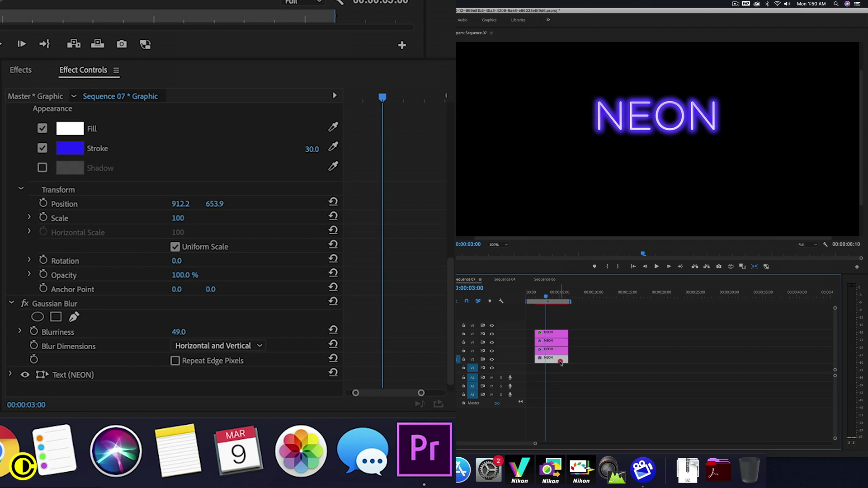
Step: Delete the extra NEON text layer from the blurred clip on V2 and lower the clip to a vertical position of 942
click(559, 361)
click(107, 267)
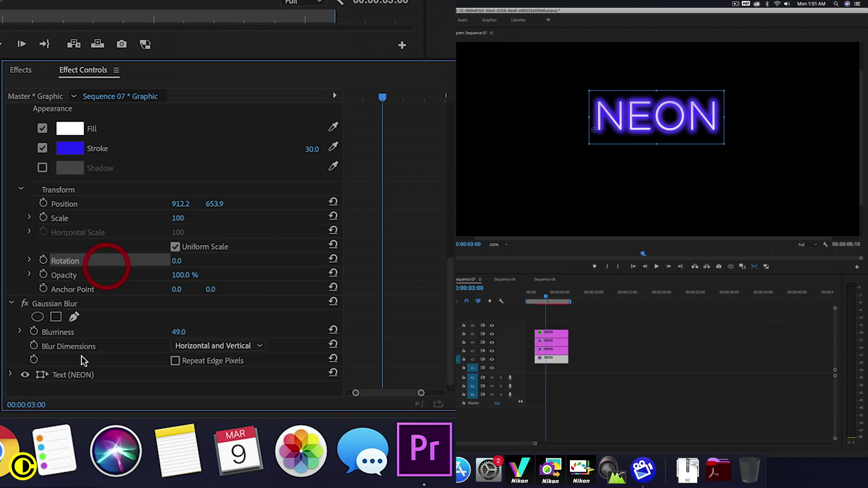
click(78, 373)
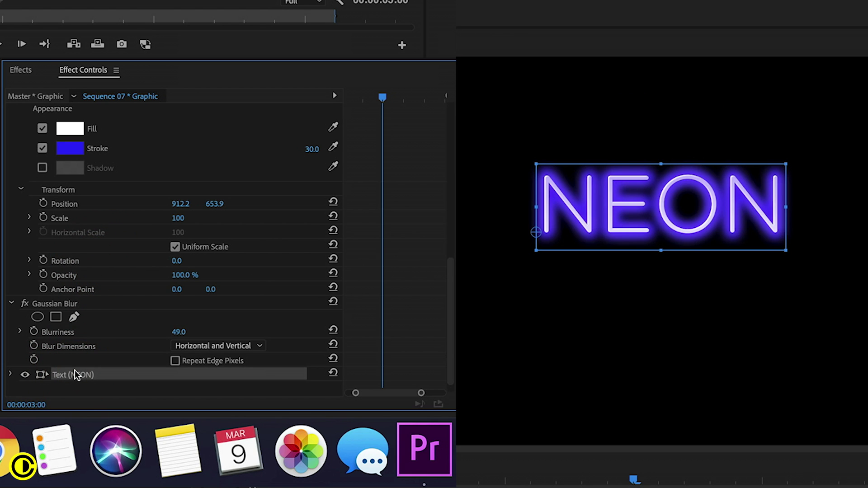
key(BackSpace)
scroll(86, 303, up, 3)
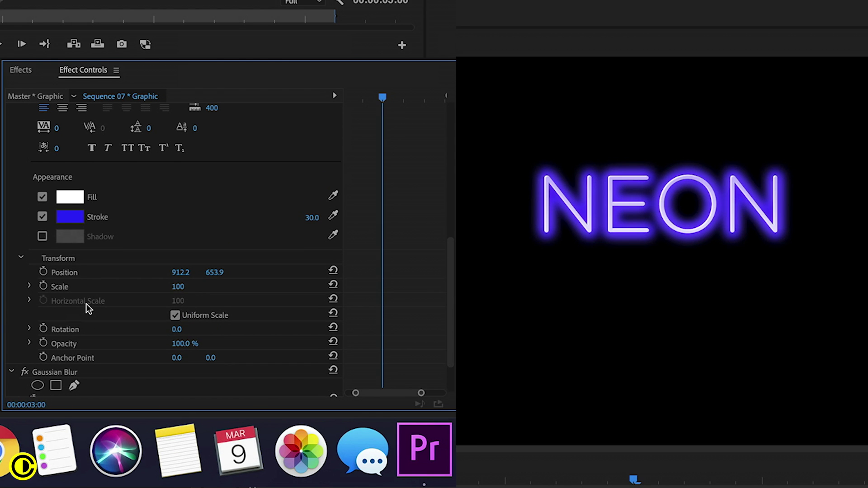
scroll(232, 161, up, 8)
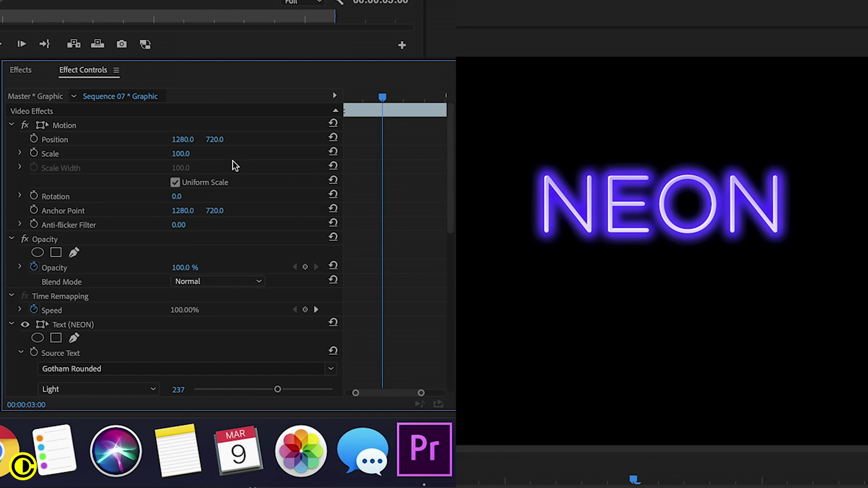
drag(218, 145, 319, 145)
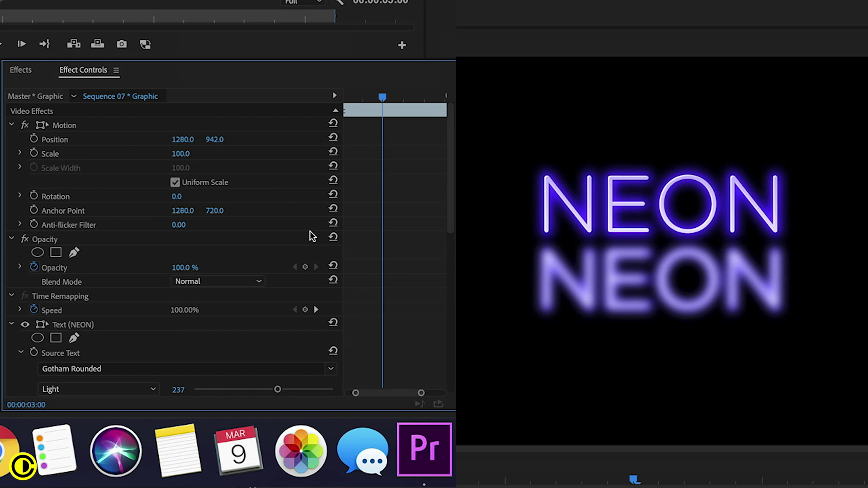
Step: Change the fill of the V2 clip's NEON text to a saturated blue close to its stroke colour
scroll(275, 276, down, 10)
click(71, 143)
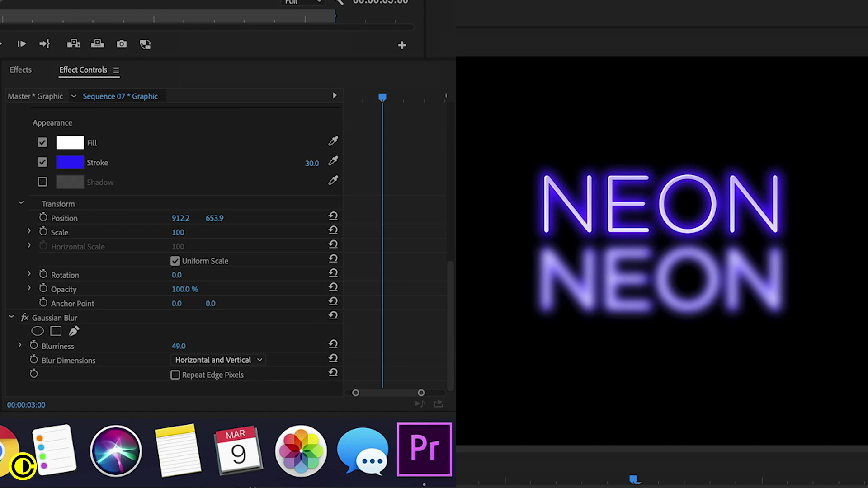
key(Return)
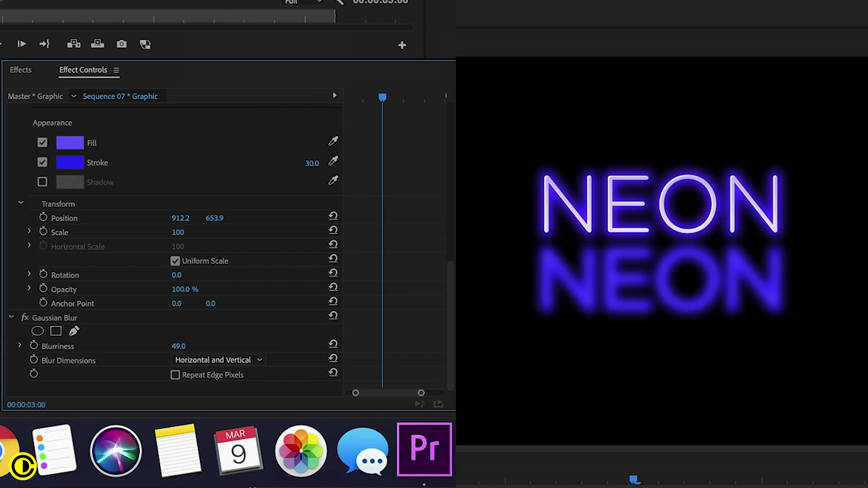
click(71, 146)
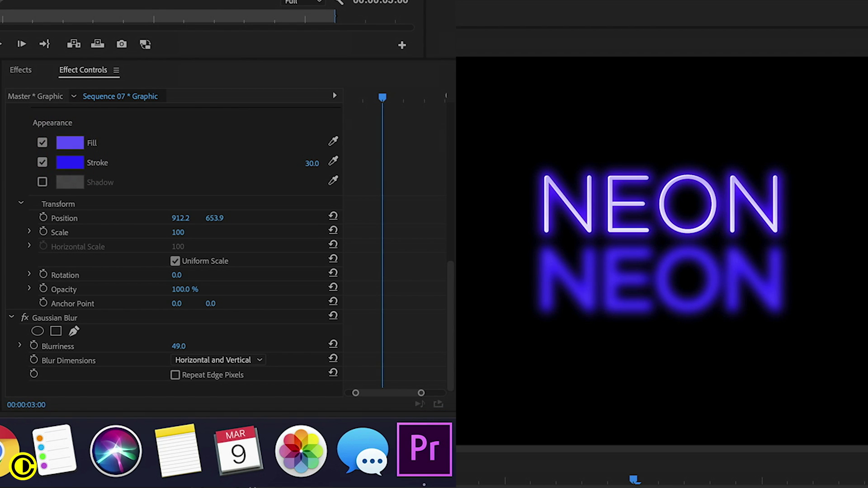
key(Return)
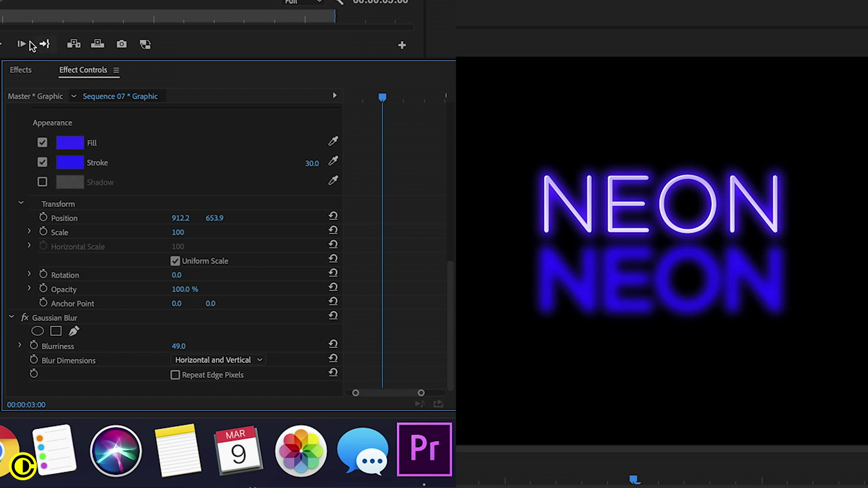
Step: Apply the Linear Wipe and Vertical Flip video effects to the NEON clip on V2
click(22, 69)
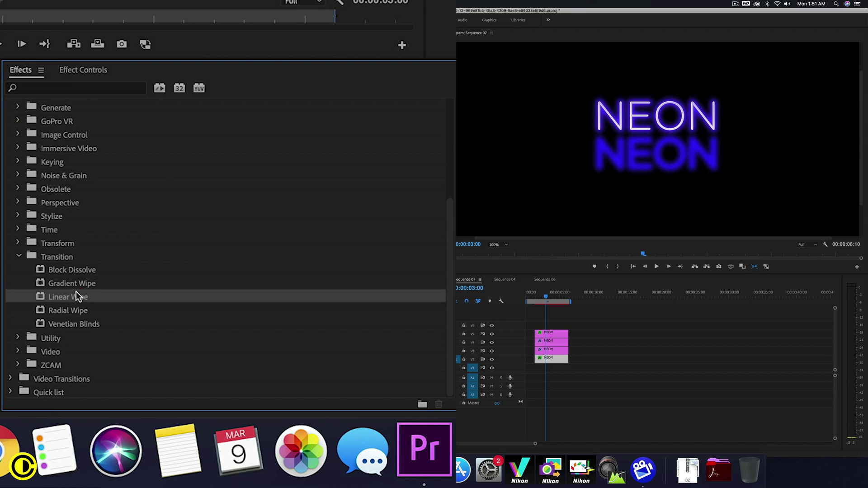
drag(77, 296, 543, 362)
click(19, 244)
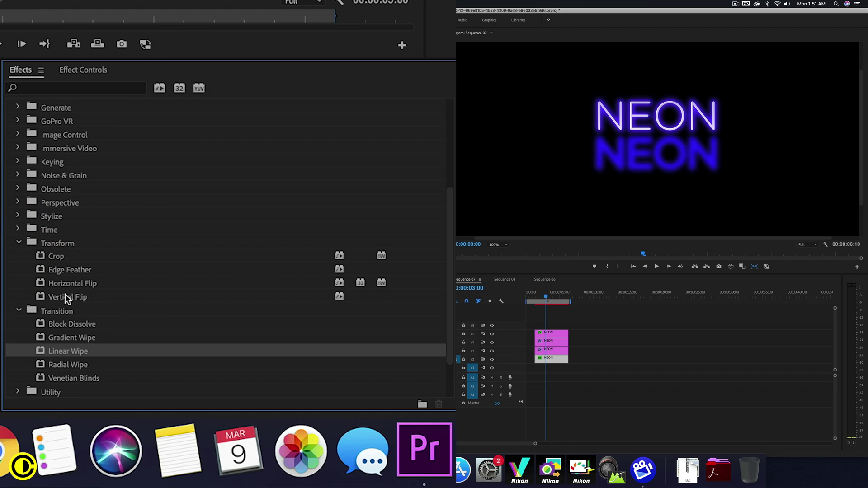
drag(65, 297, 552, 361)
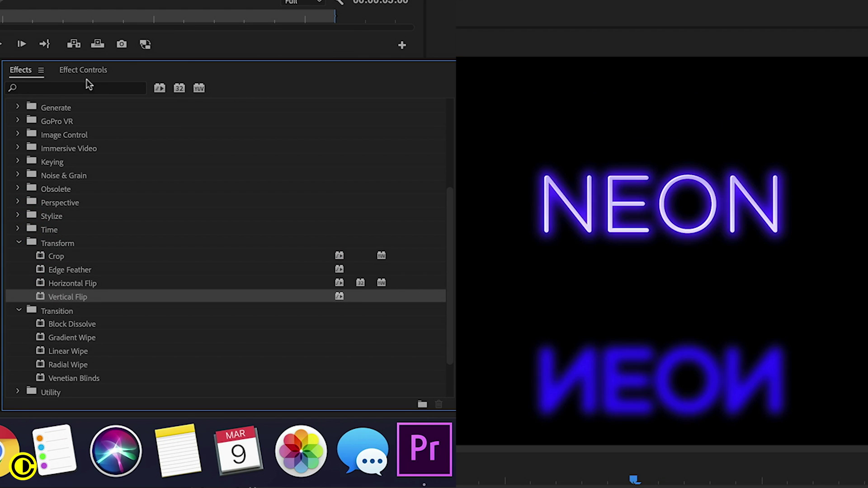
Step: Reset the flipped V2 clip's motion position and set its vertical position to 646, just beneath the title
click(83, 71)
scroll(227, 138, up, 10)
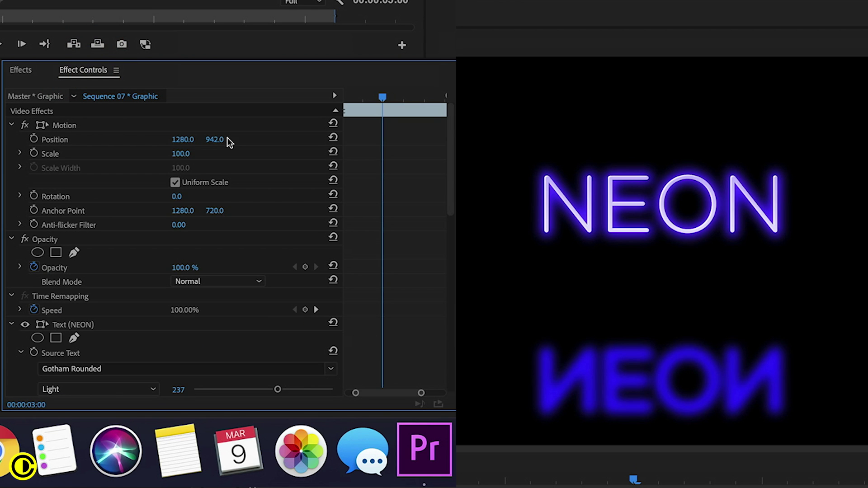
click(334, 137)
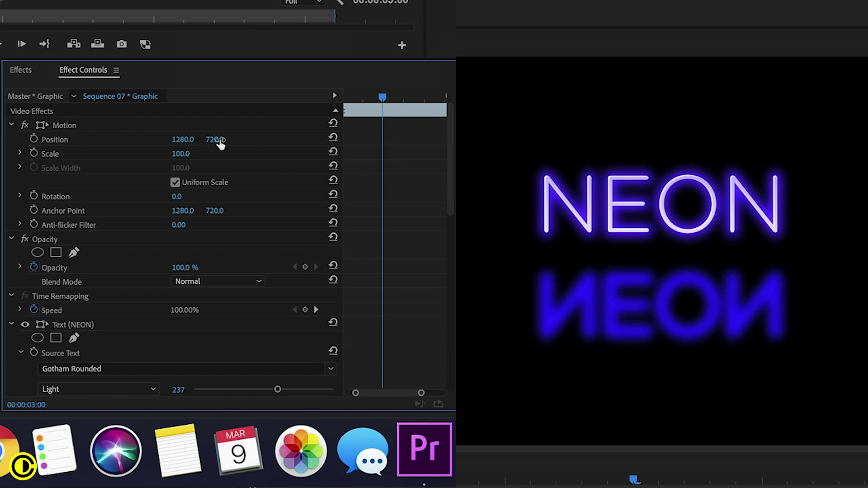
drag(215, 140, 171, 142)
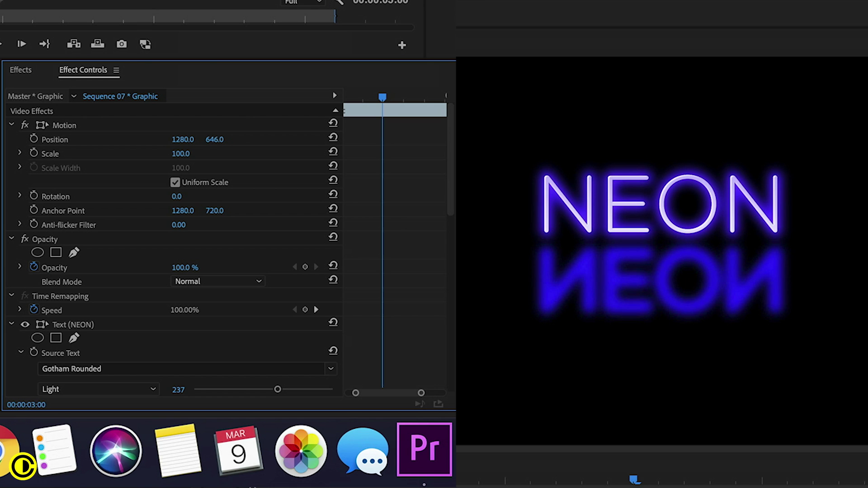
Step: Reorder the V2 clip's Linear Wipe below Vertical Flip and set its transition completion to 50% and wipe angle to 0°
scroll(403, 242, down, 15)
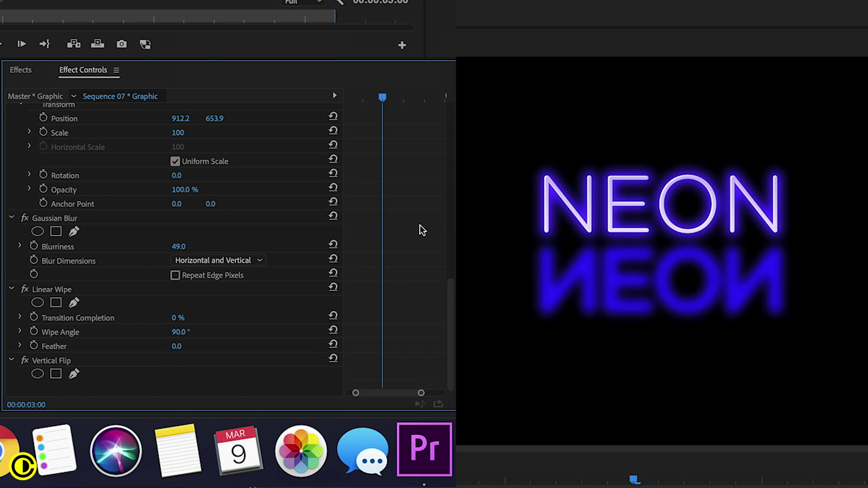
drag(57, 294, 50, 388)
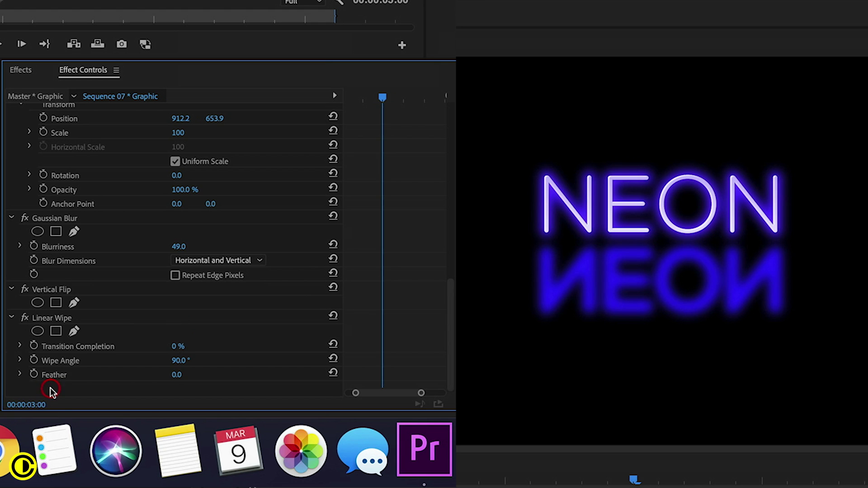
drag(174, 347, 220, 347)
click(180, 360)
text(0)
key(Return)
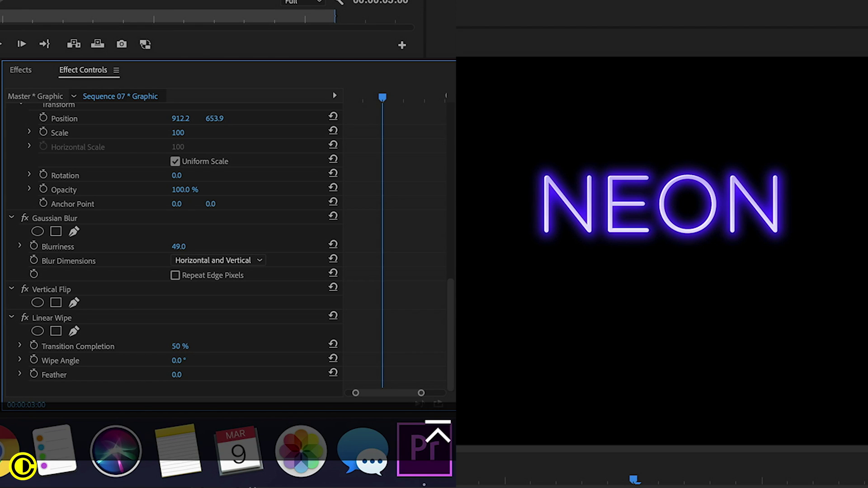
Step: Set the reflection's Linear Wipe to 40% transition completion and 134 feather, and open the completion value for editing
drag(179, 347, 224, 374)
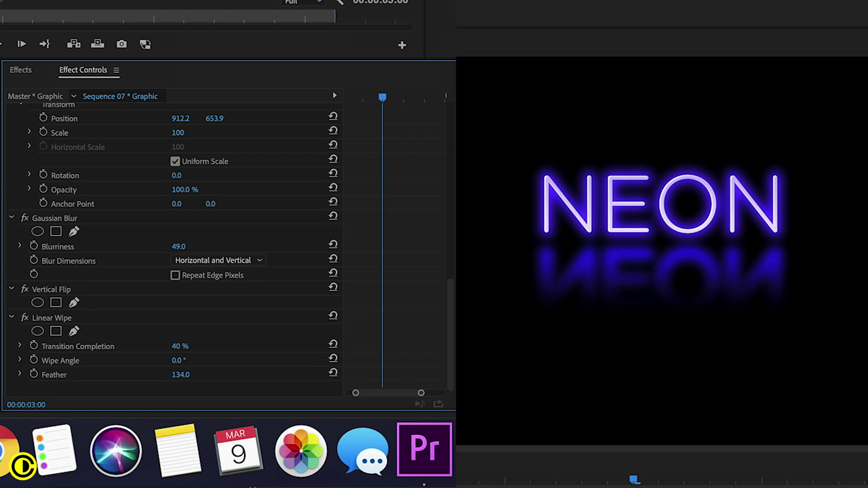
click(189, 345)
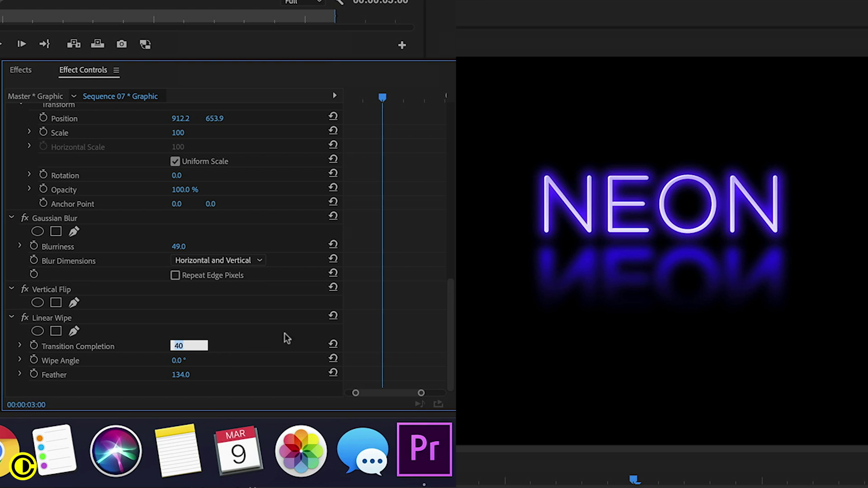